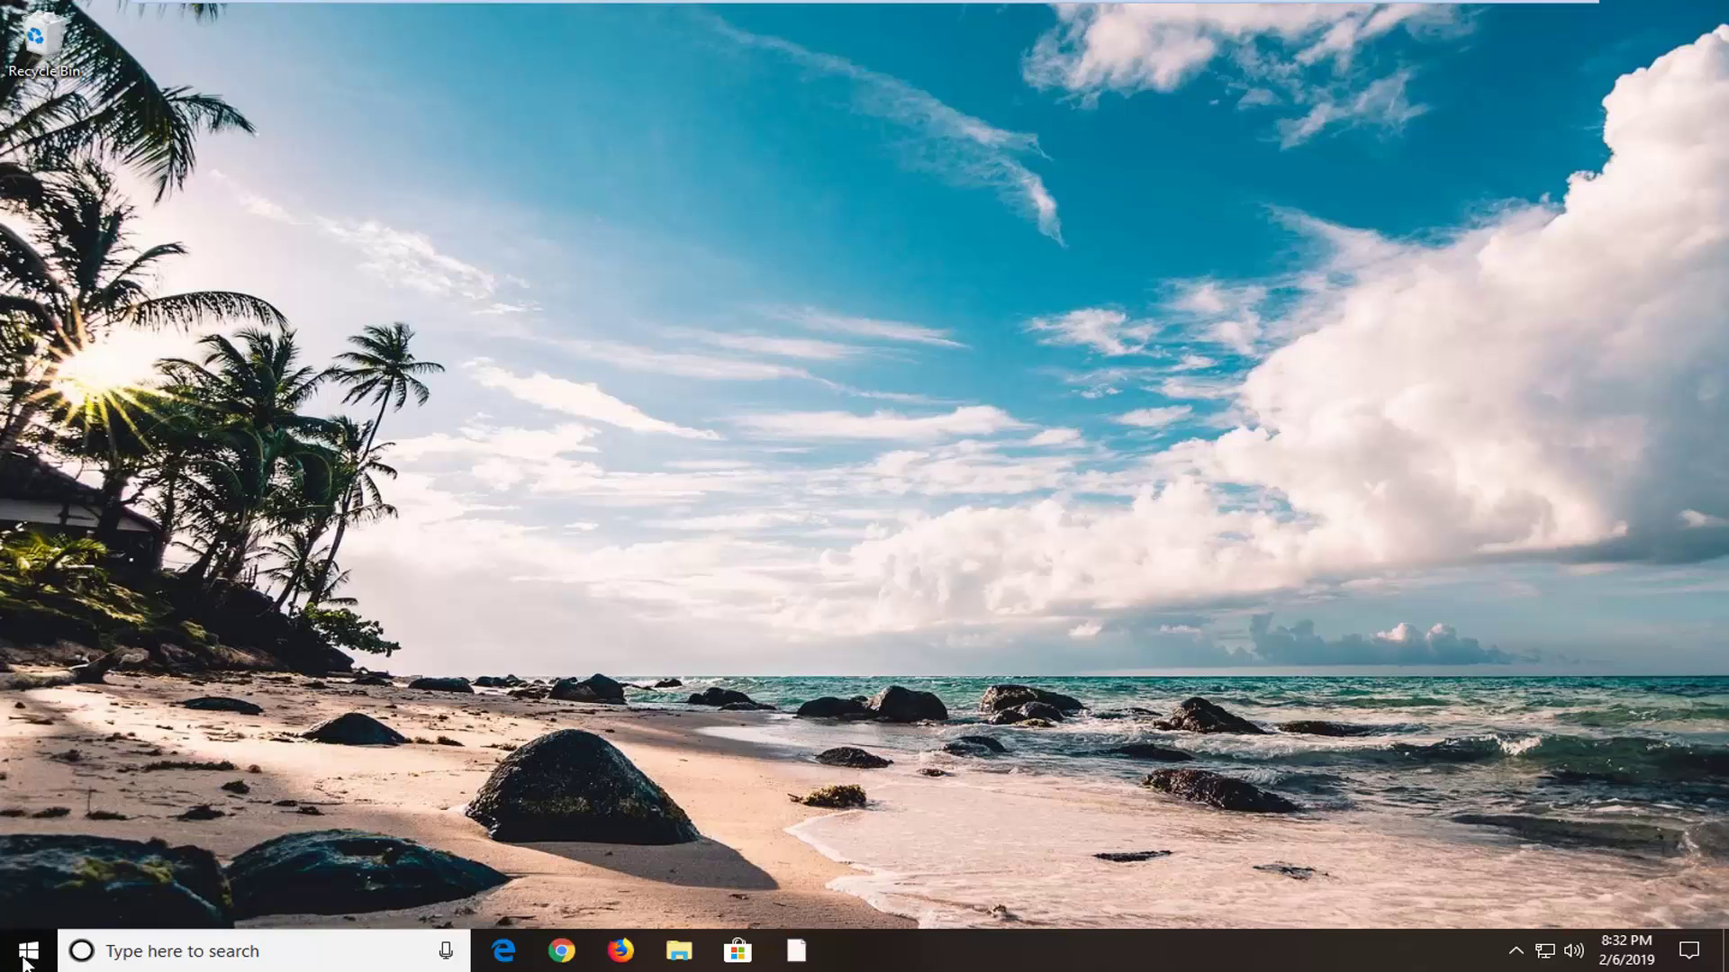
Search Start for regedit and run Registry Editor as administrator, approving the UAC prompt.
{"action": "left_click", "coordinate": [25, 962]}
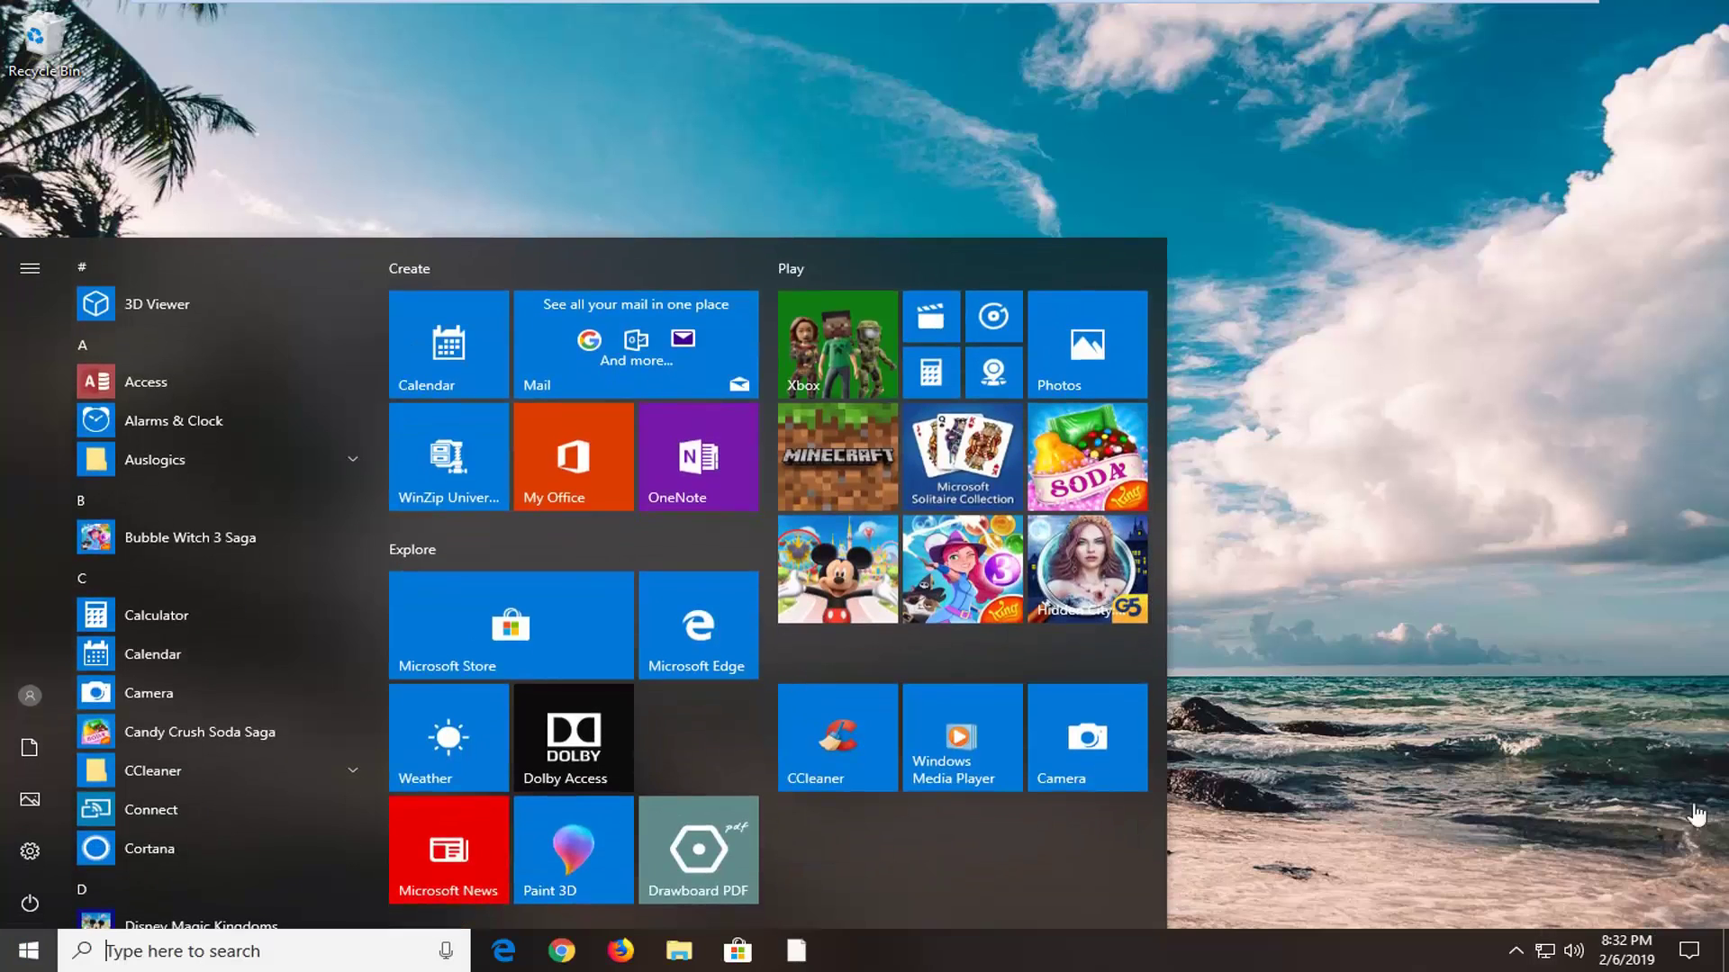
{"action": "type", "text": "r"}
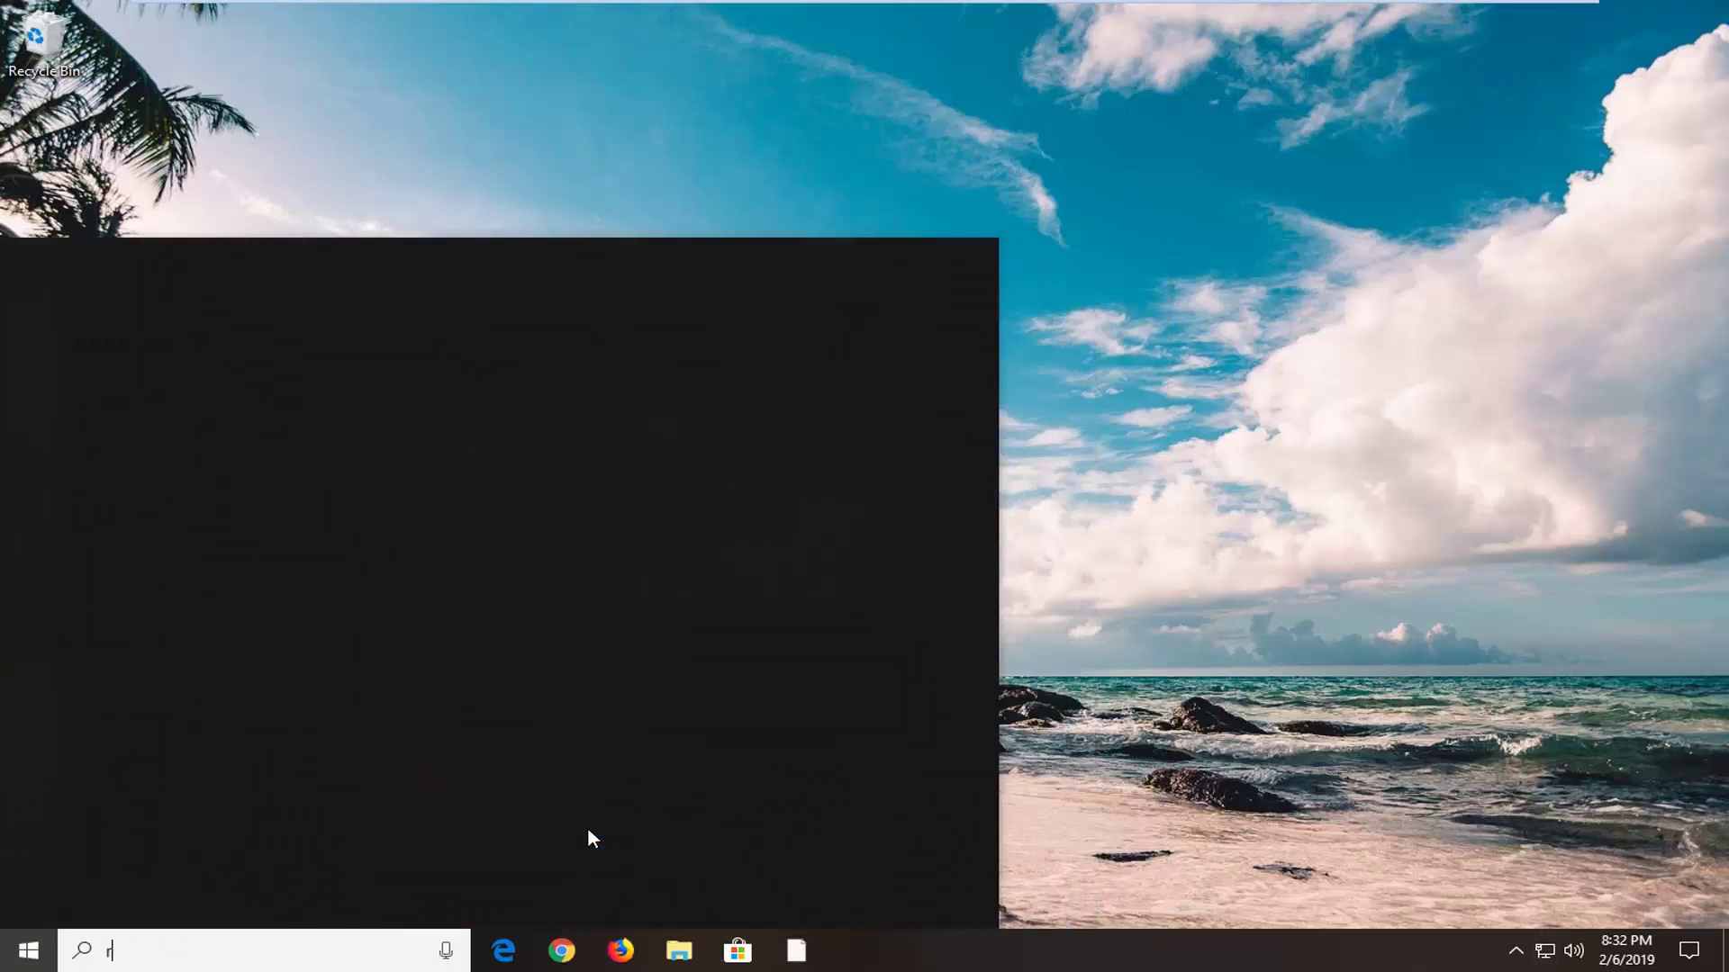
{"action": "type", "text": "egedit"}
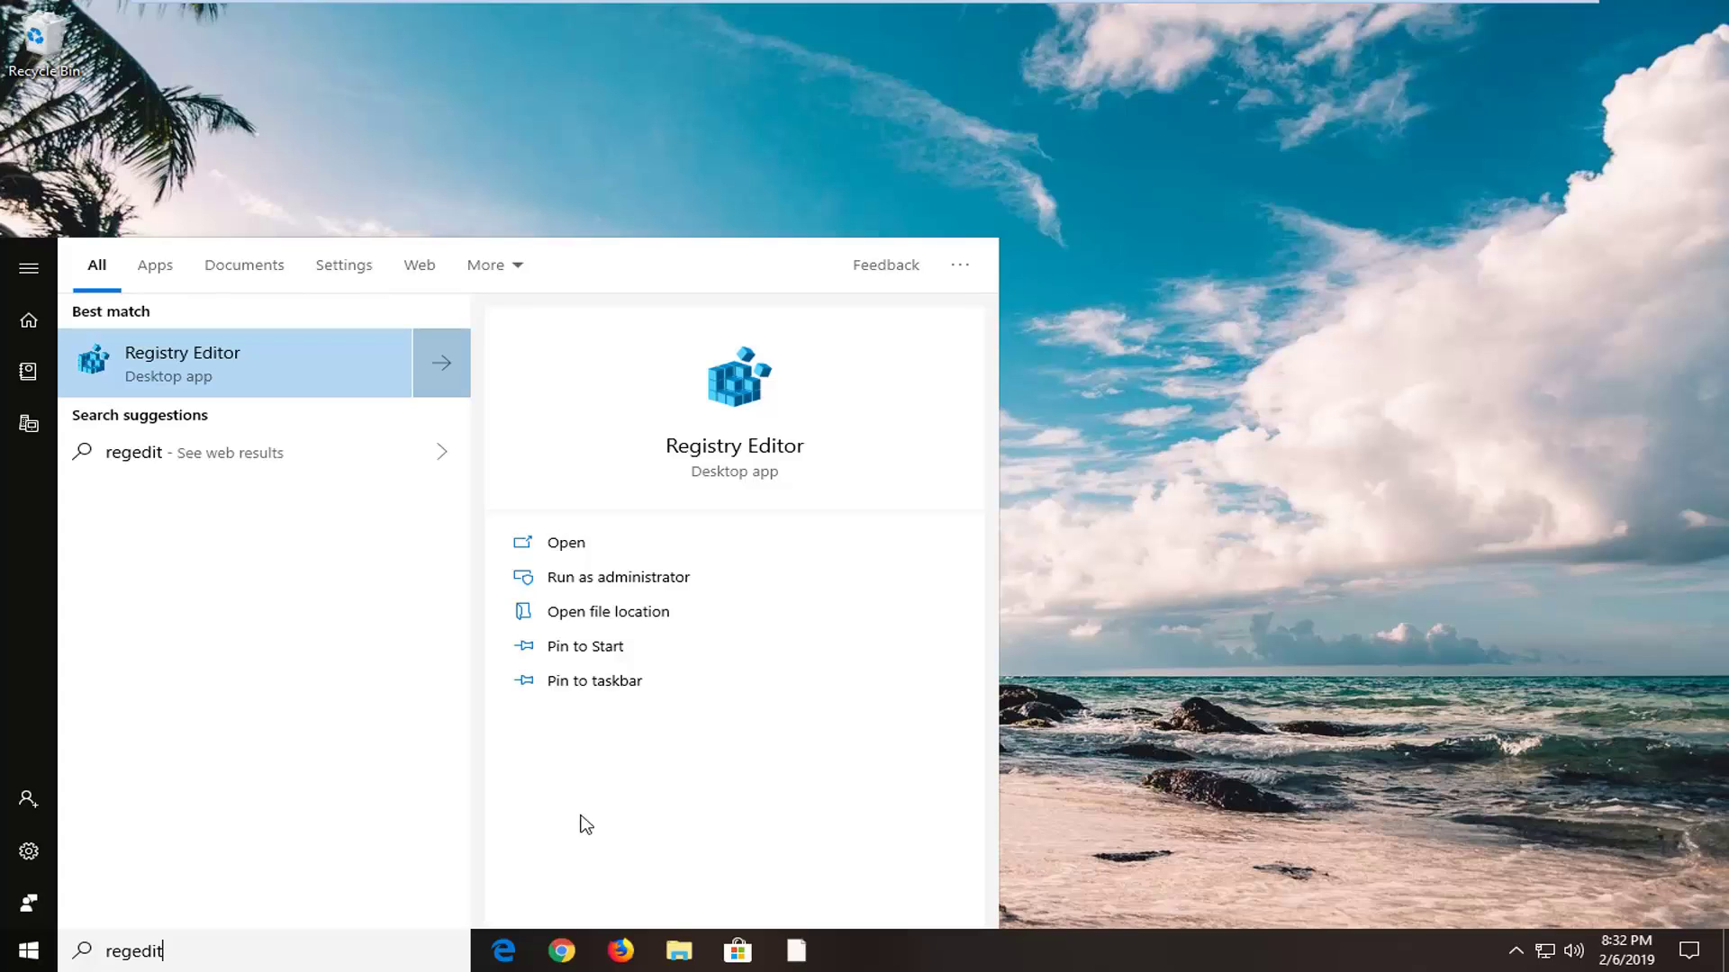
{"action": "right_click", "coordinate": [231, 379]}
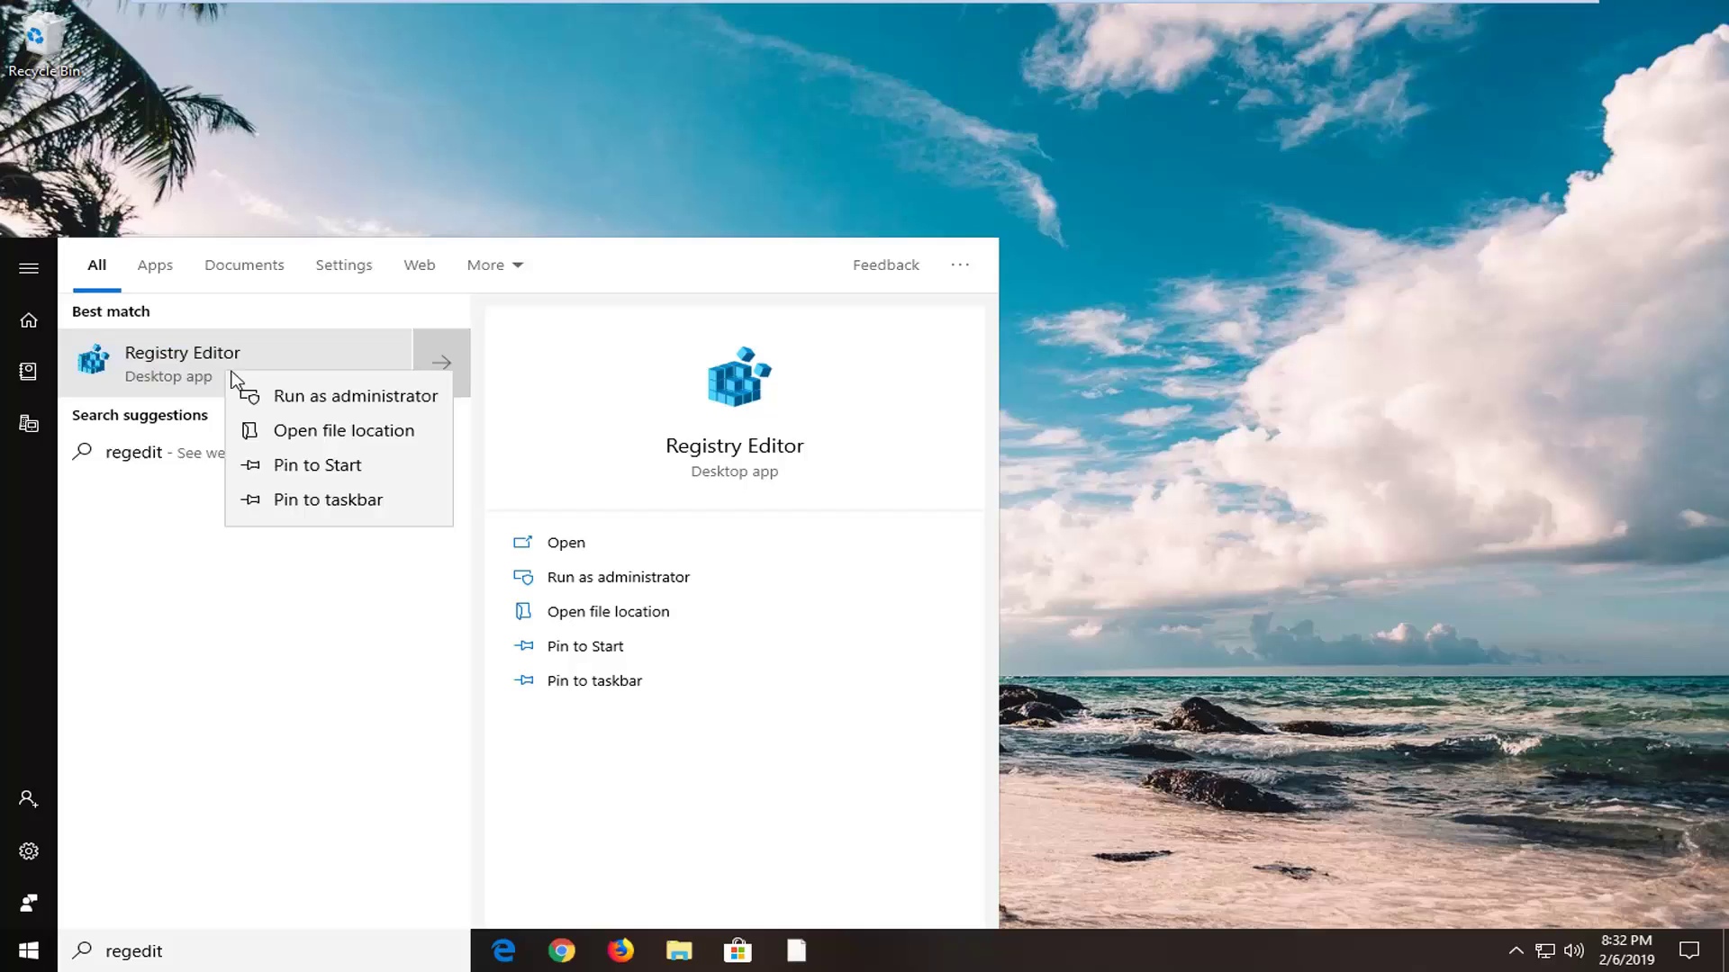
{"action": "left_click", "coordinate": [280, 402]}
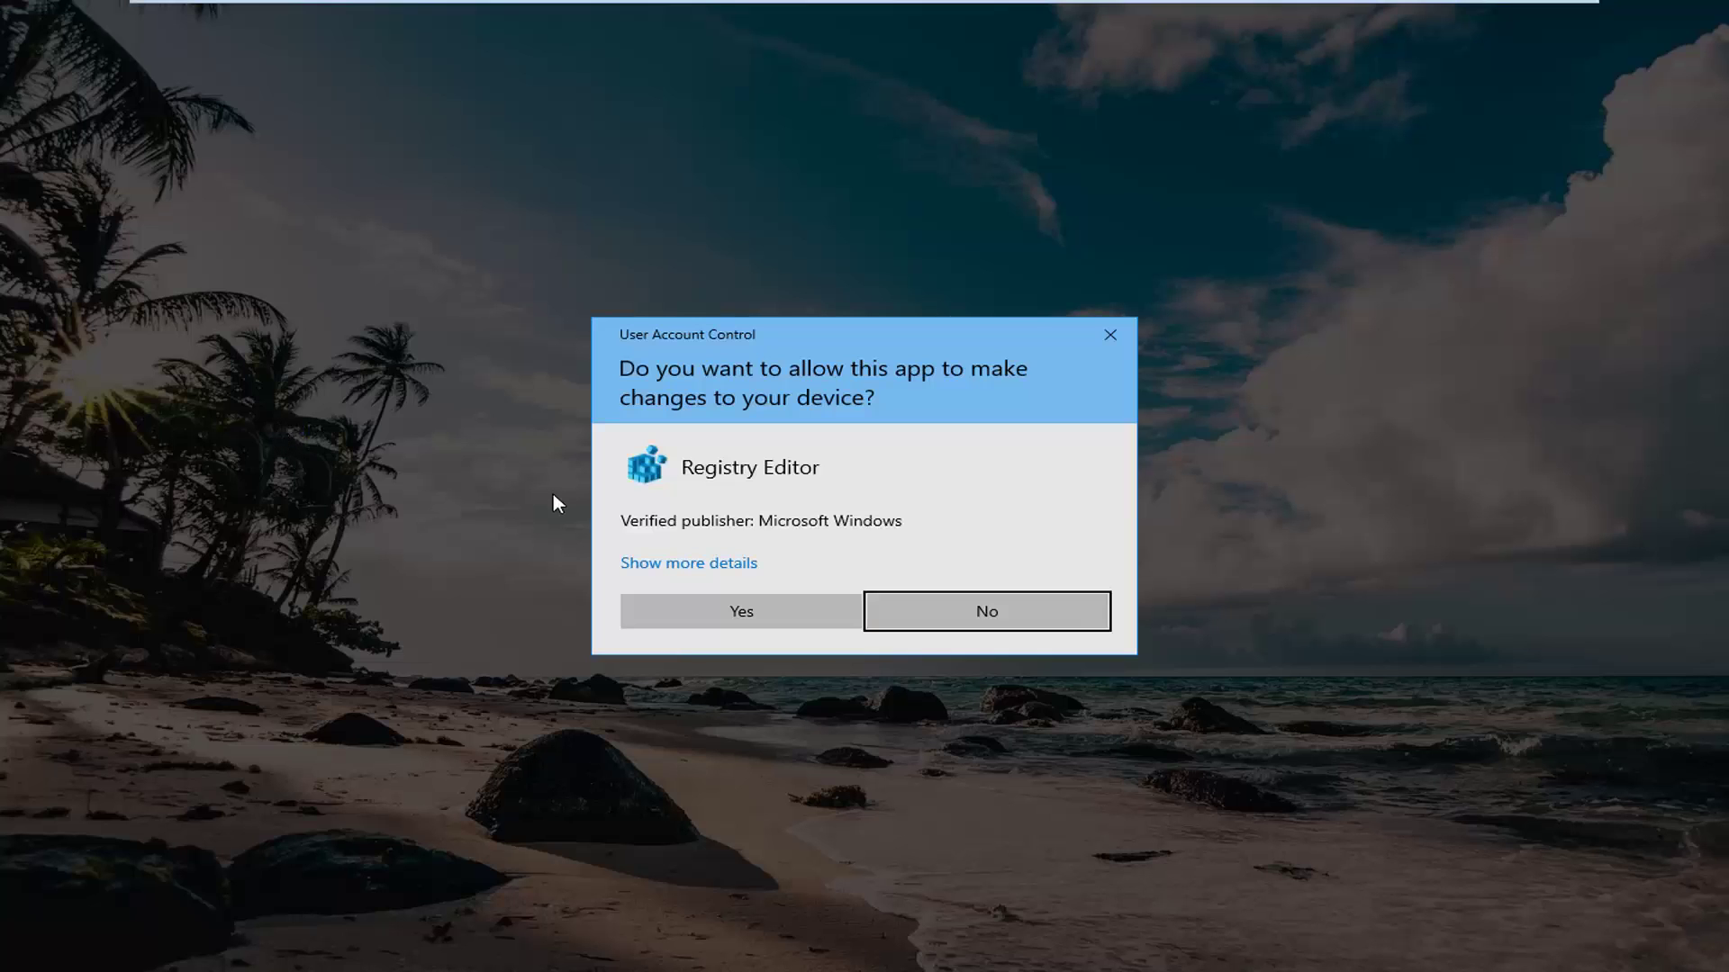
{"action": "left_click", "coordinate": [690, 608]}
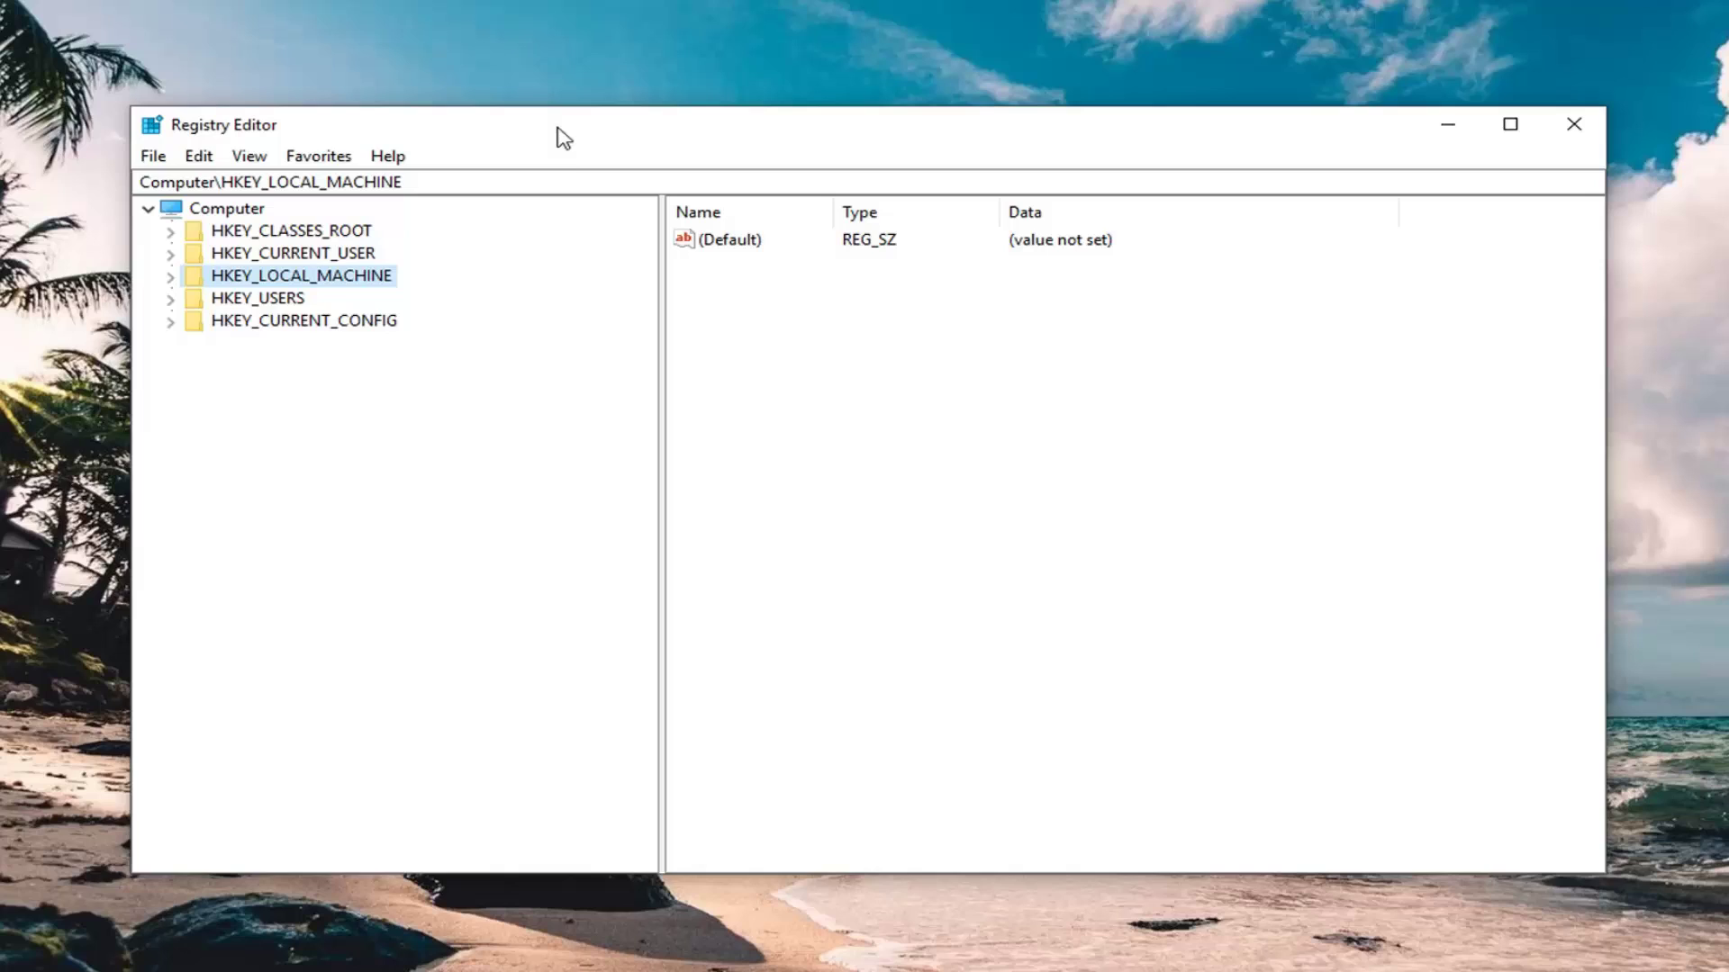
{"action": "left_click", "coordinate": [226, 208]}
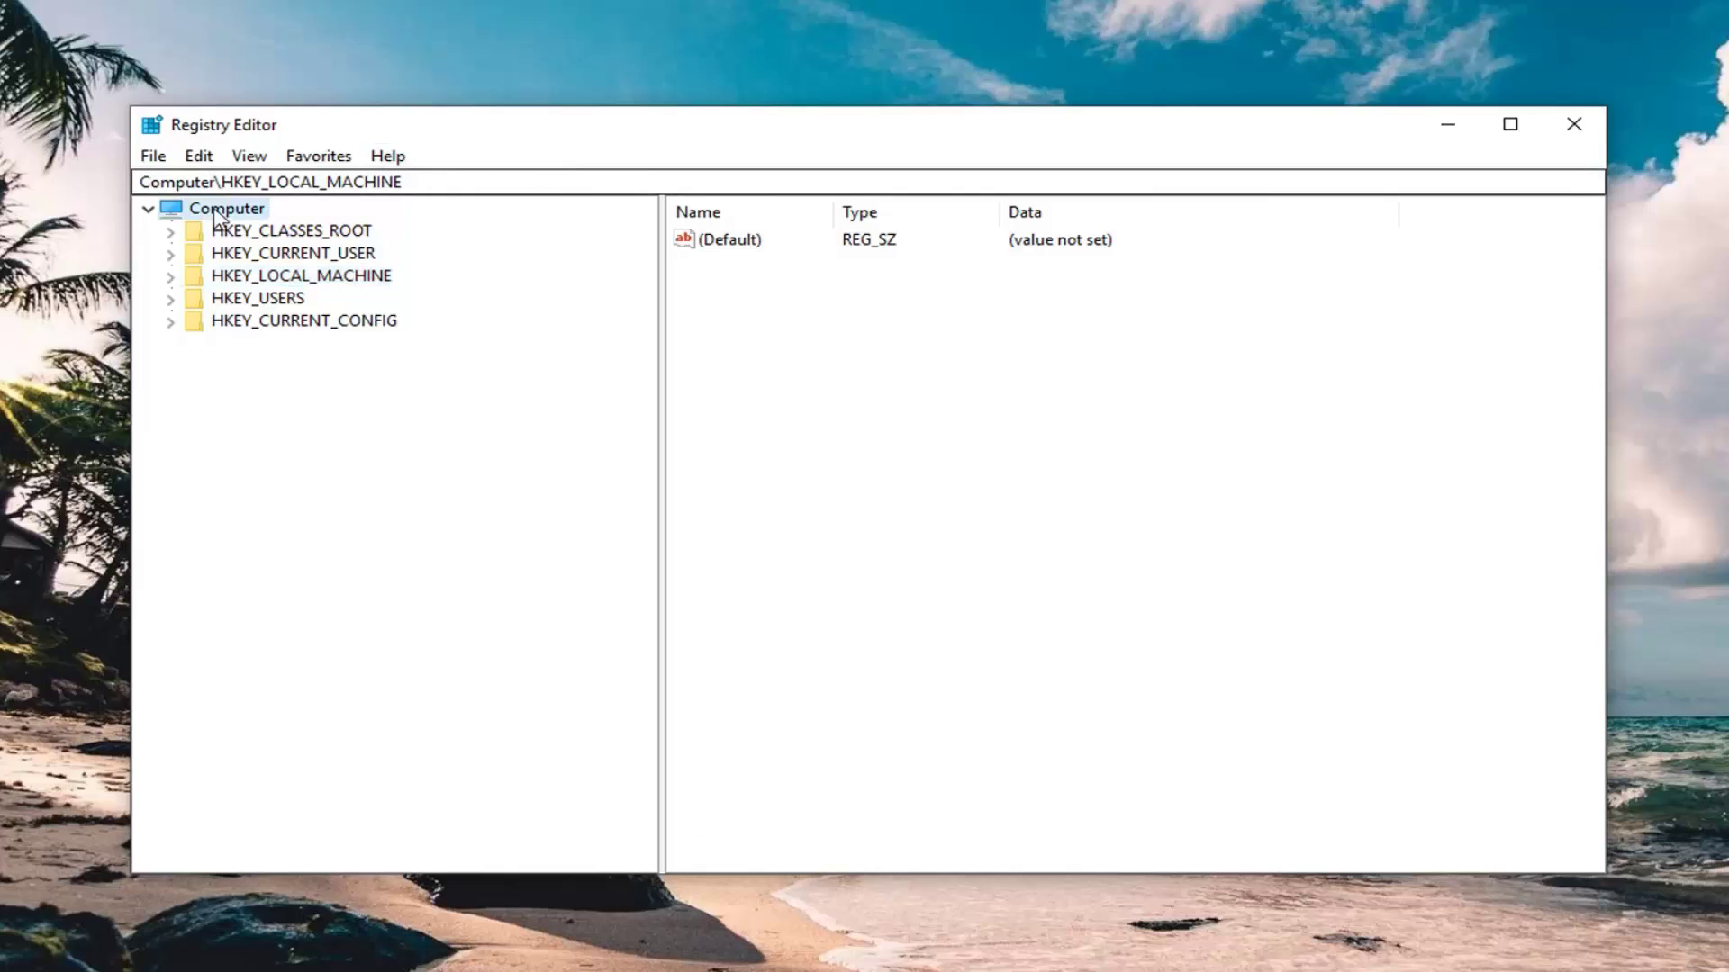
{"action": "left_click", "coordinate": [153, 155]}
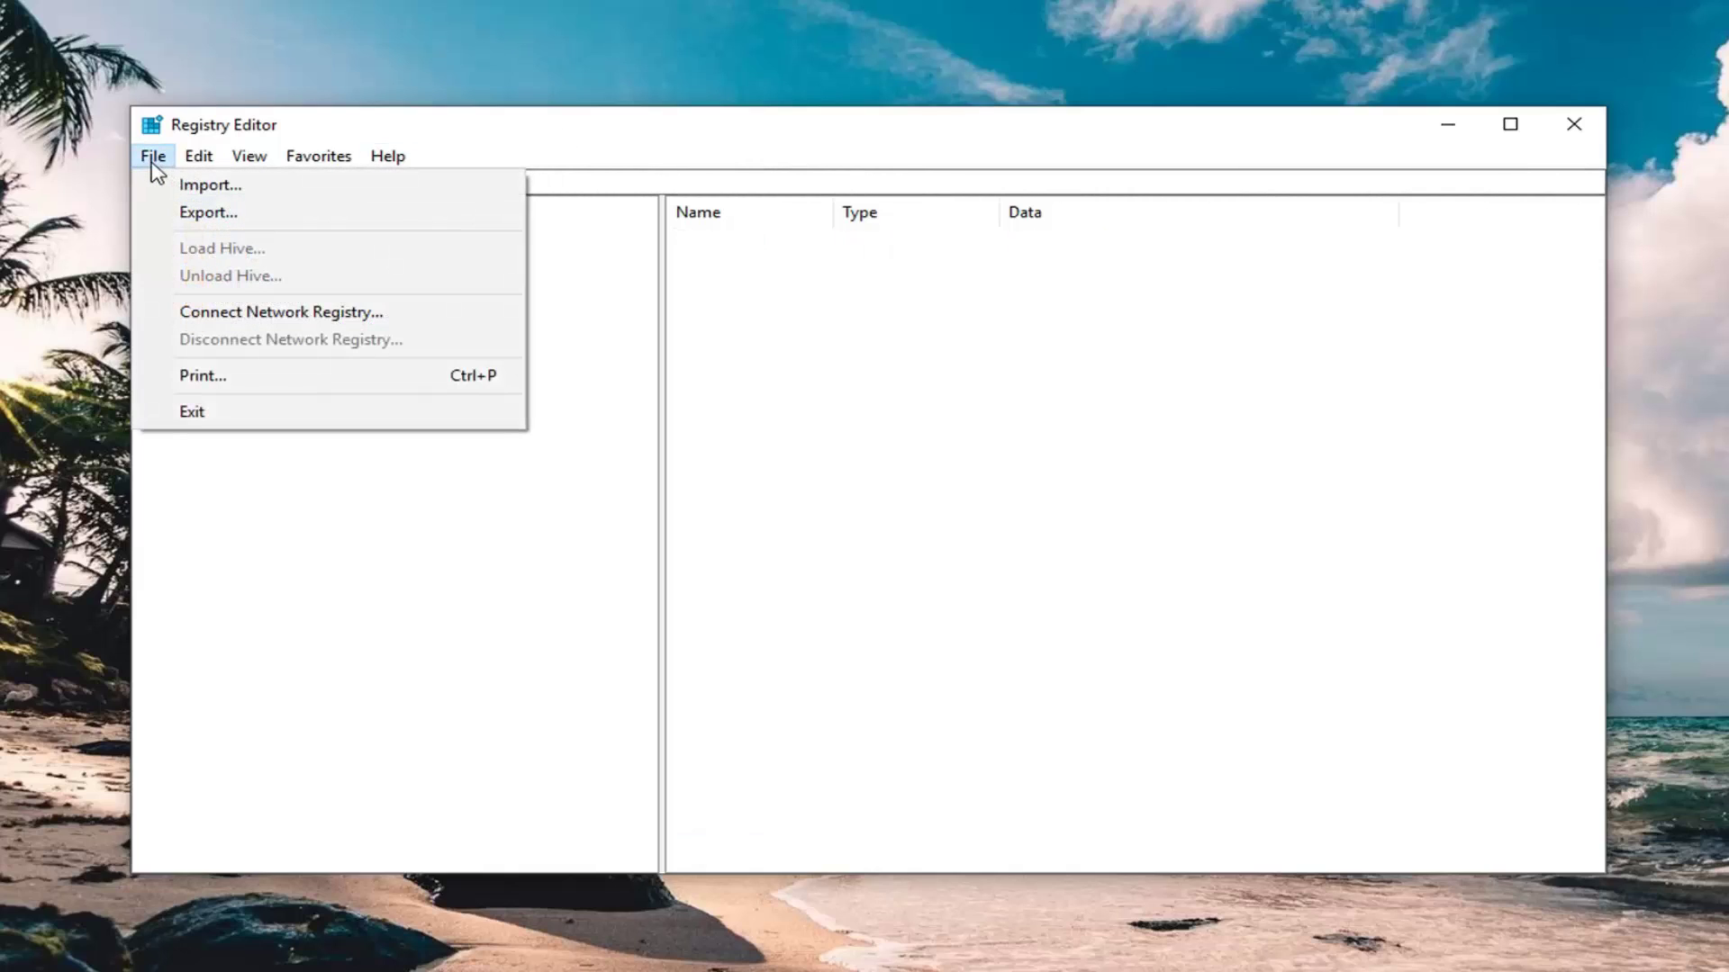
{"action": "left_click", "coordinate": [191, 214]}
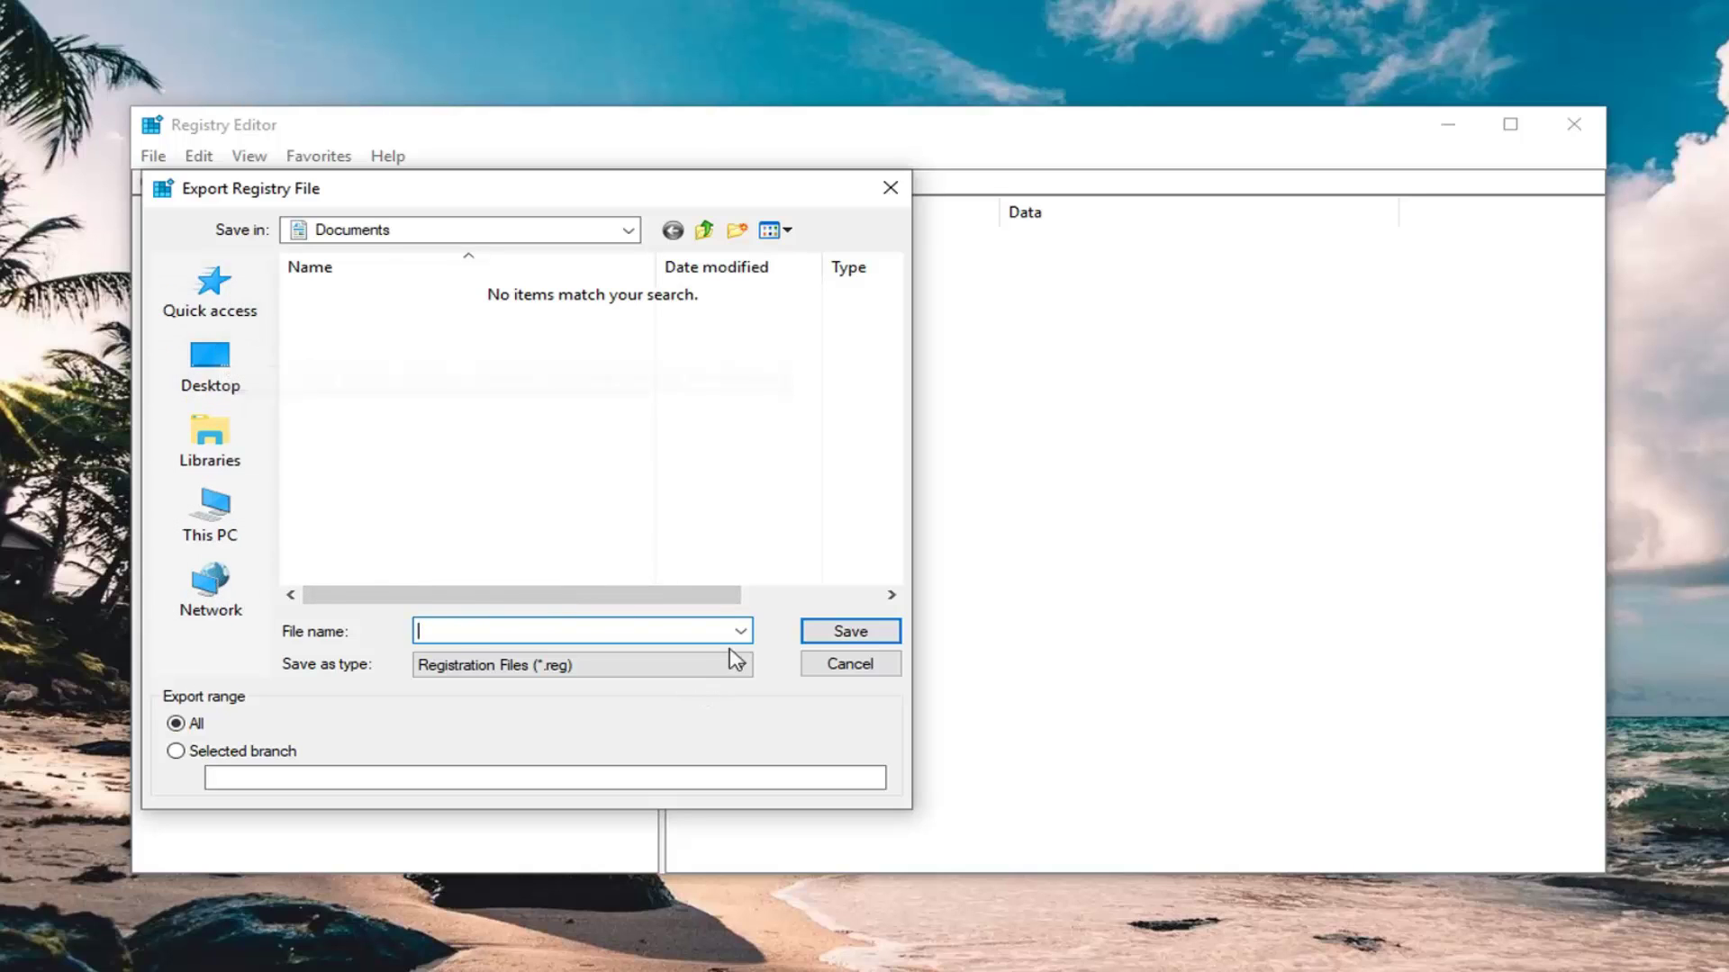
{"action": "left_click", "coordinate": [828, 666]}
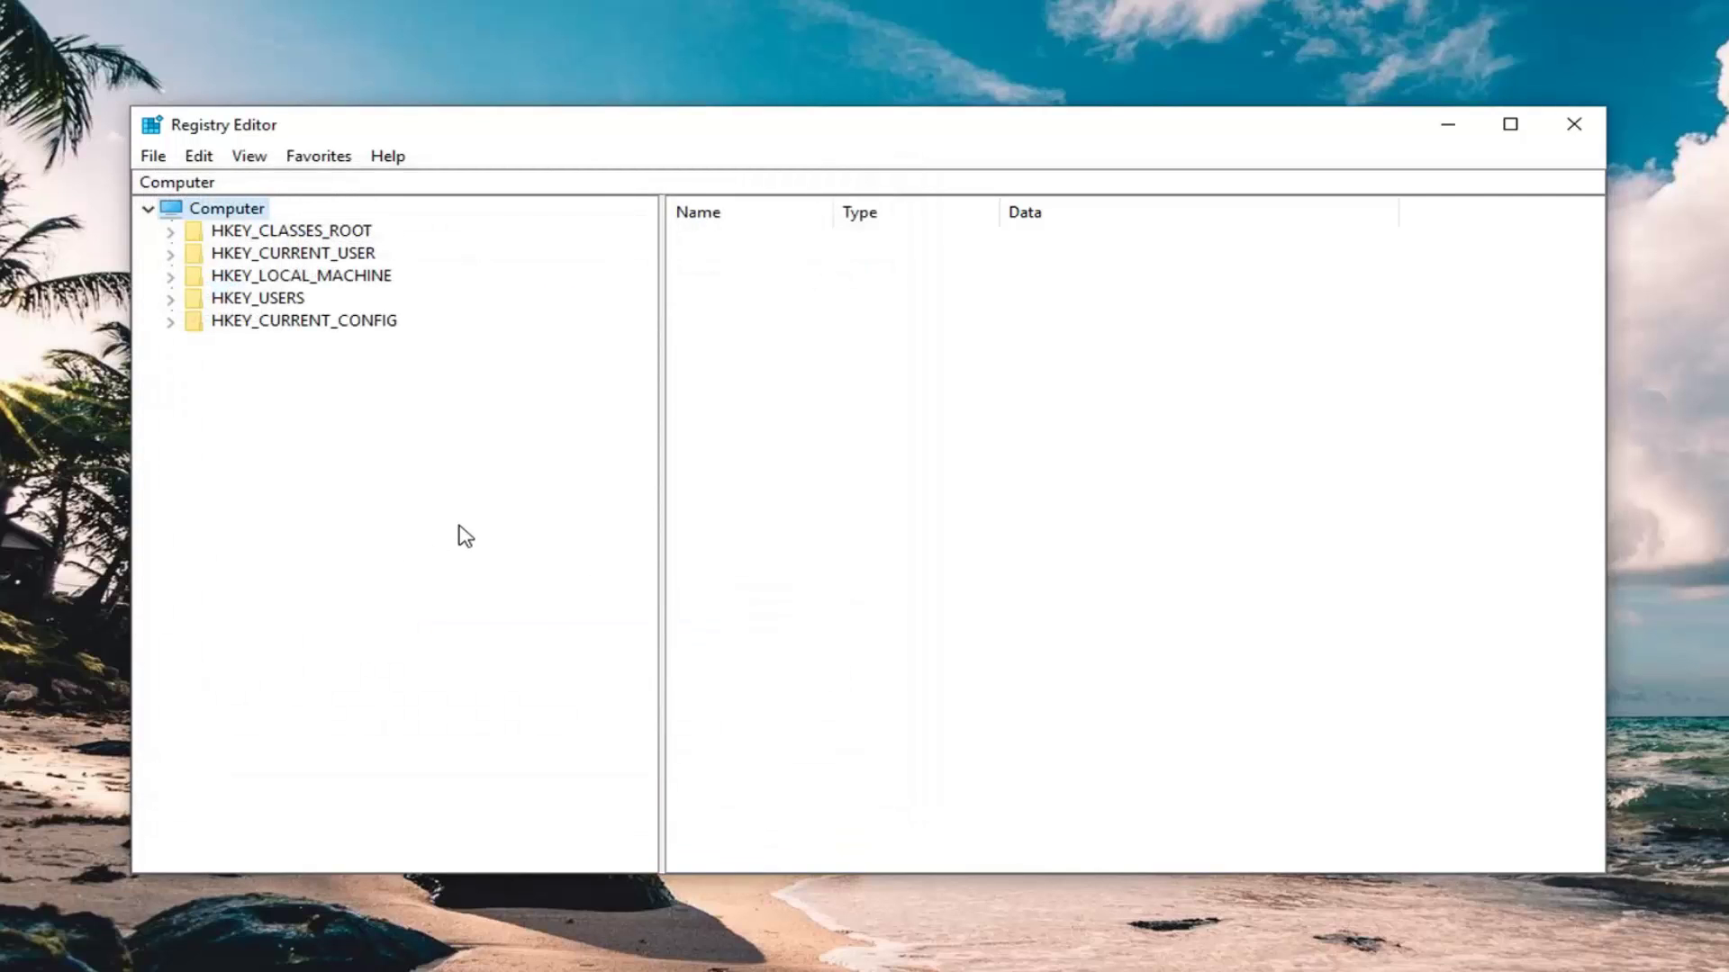
{"action": "left_click", "coordinate": [153, 157]}
{"action": "left_click", "coordinate": [221, 189]}
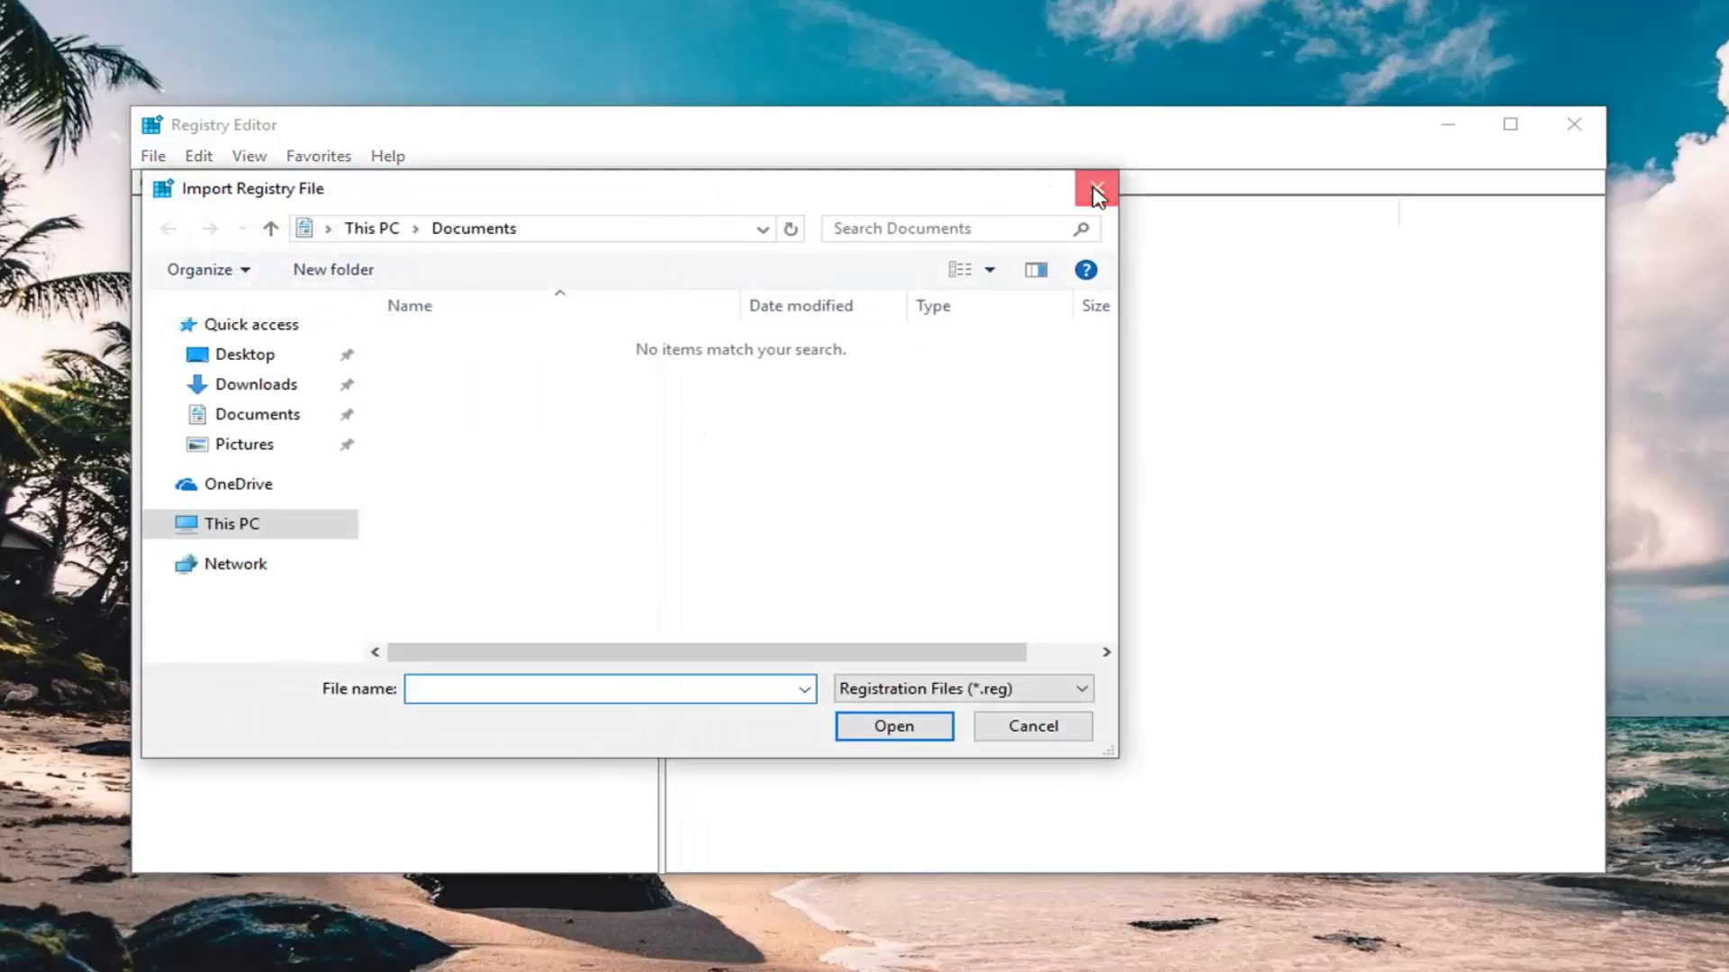
{"action": "left_click", "coordinate": [1097, 187]}
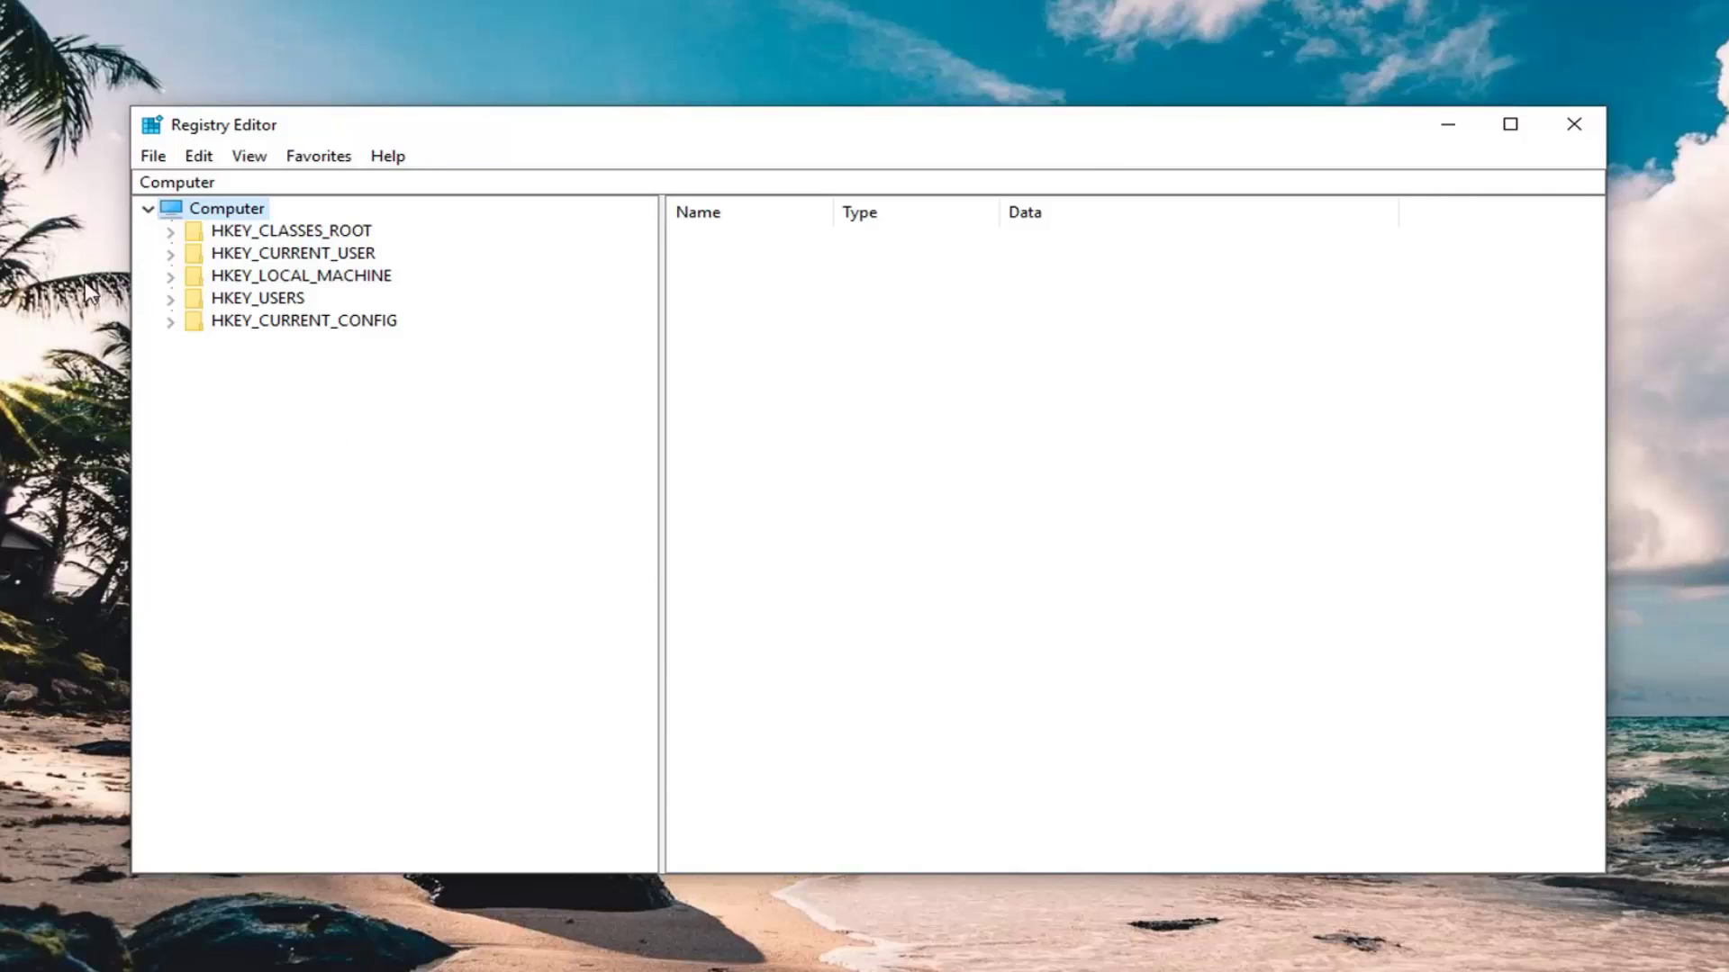
Navigate to HKEY_LOCAL_MACHINE\SYSTEM\CurrentControlSet\Control\Network in the key tree.
{"action": "left_click", "coordinate": [275, 276]}
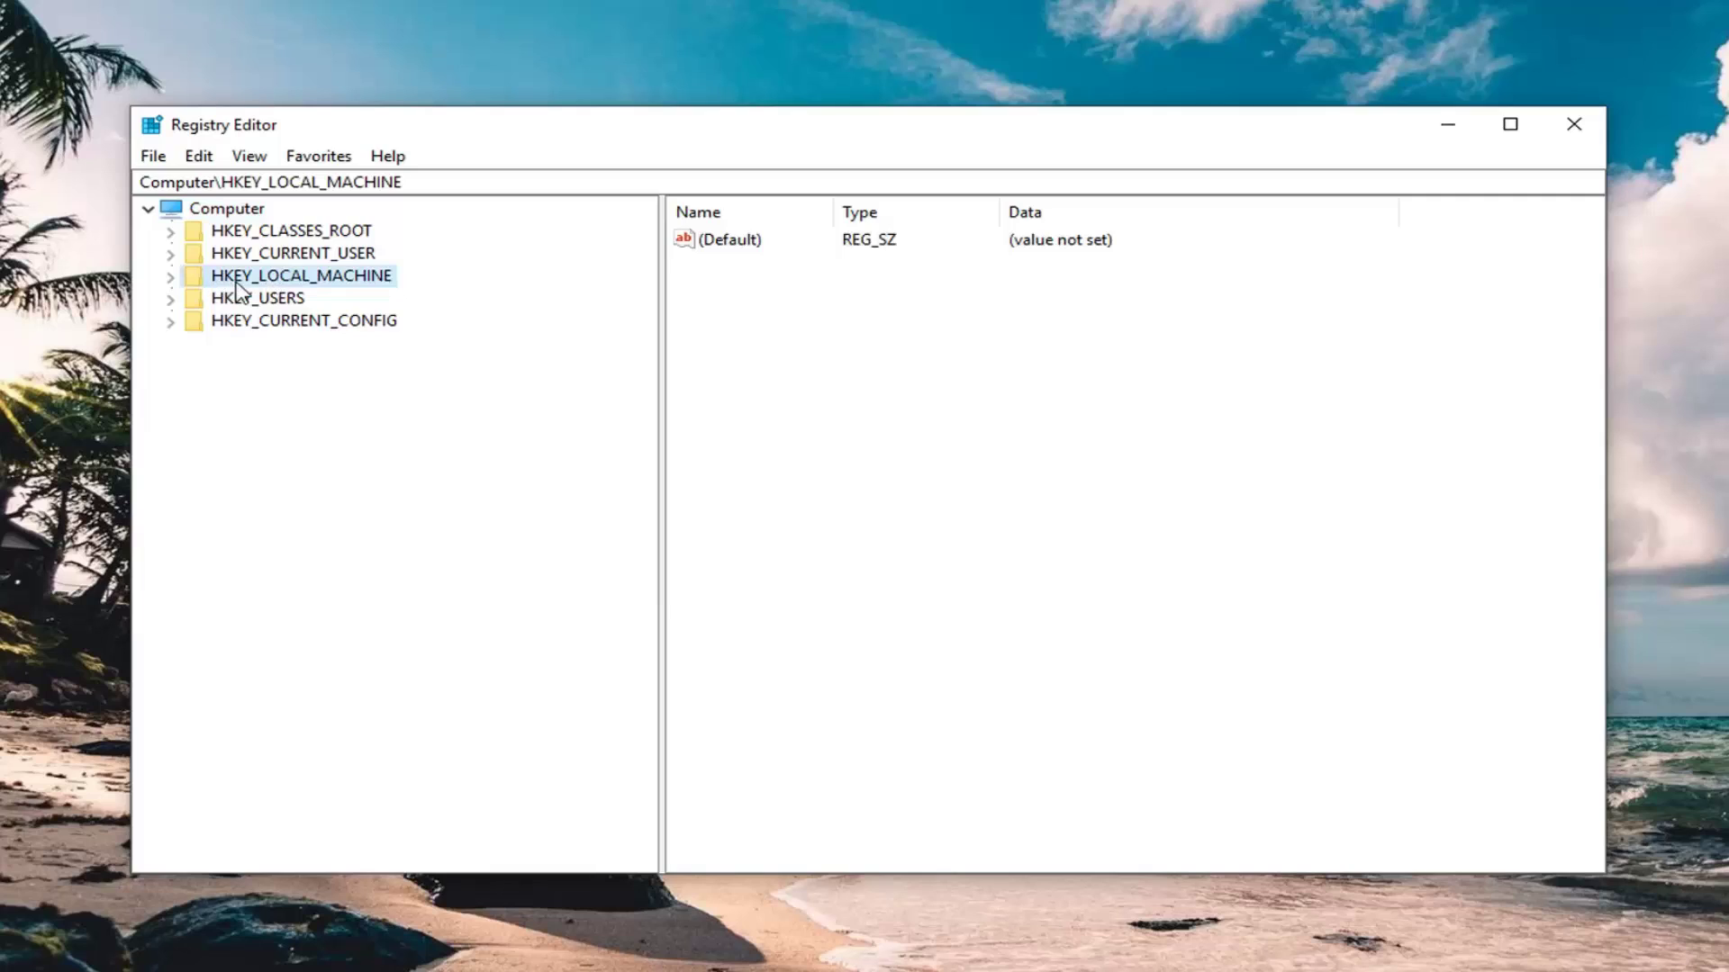
{"action": "left_click", "coordinate": [170, 277]}
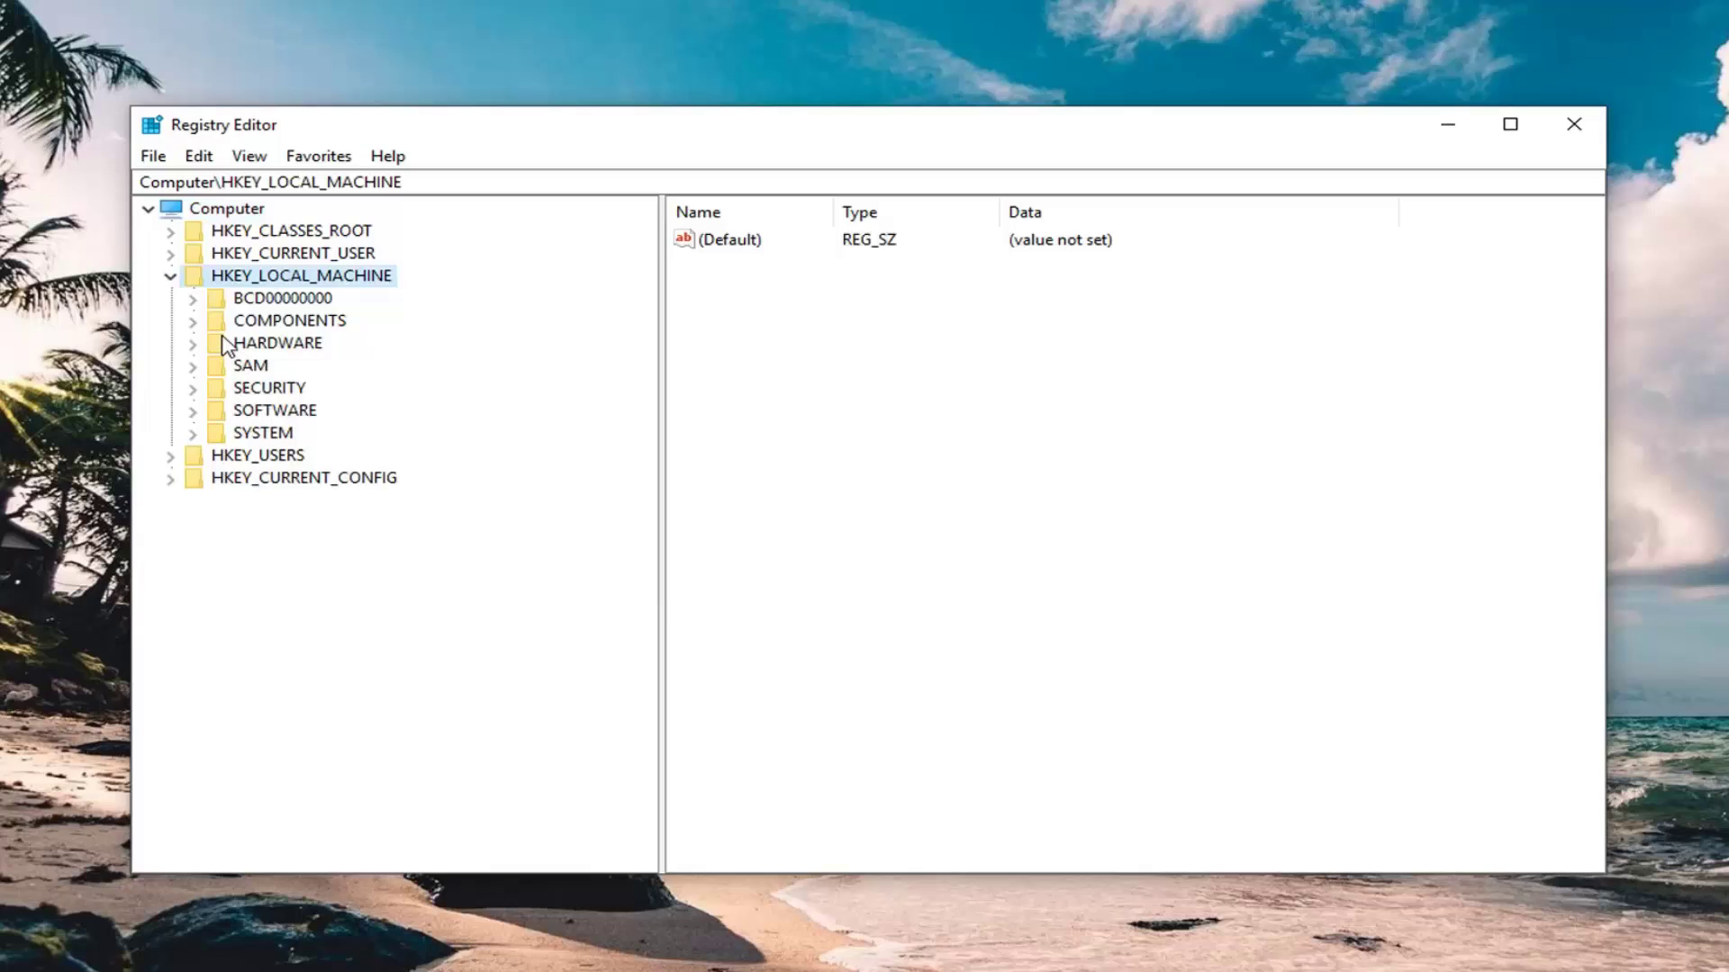
{"action": "left_click", "coordinate": [236, 436]}
{"action": "left_click", "coordinate": [192, 436]}
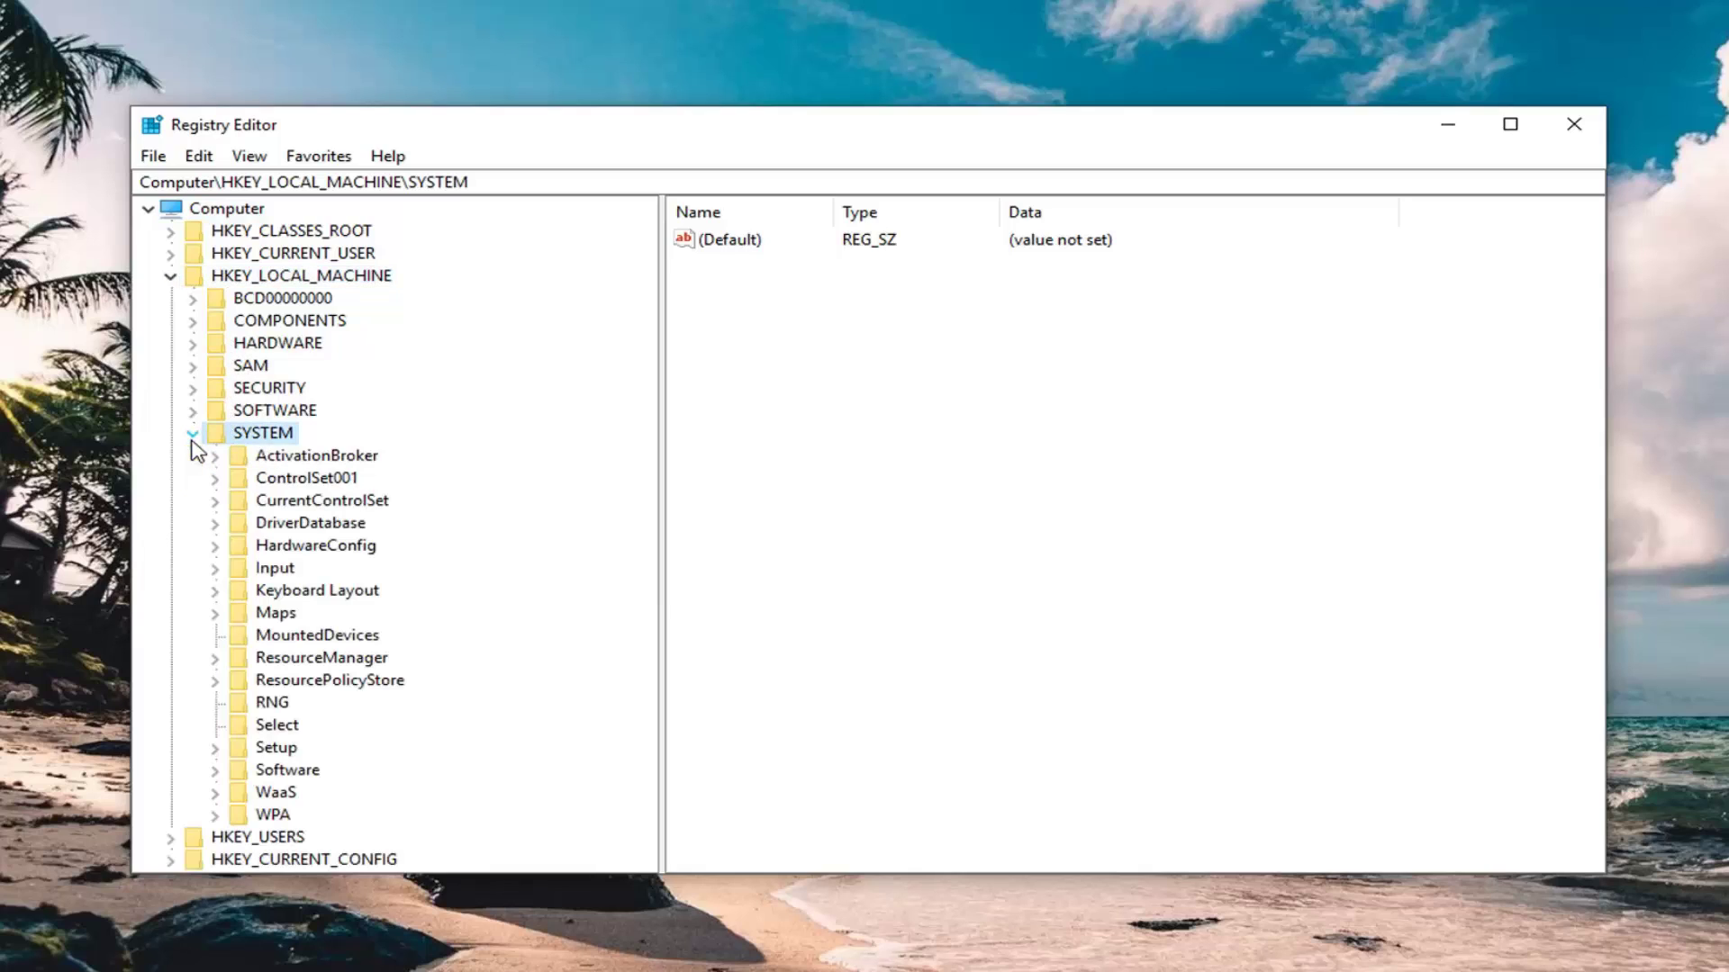
{"action": "left_click", "coordinate": [268, 506]}
{"action": "left_click", "coordinate": [215, 501]}
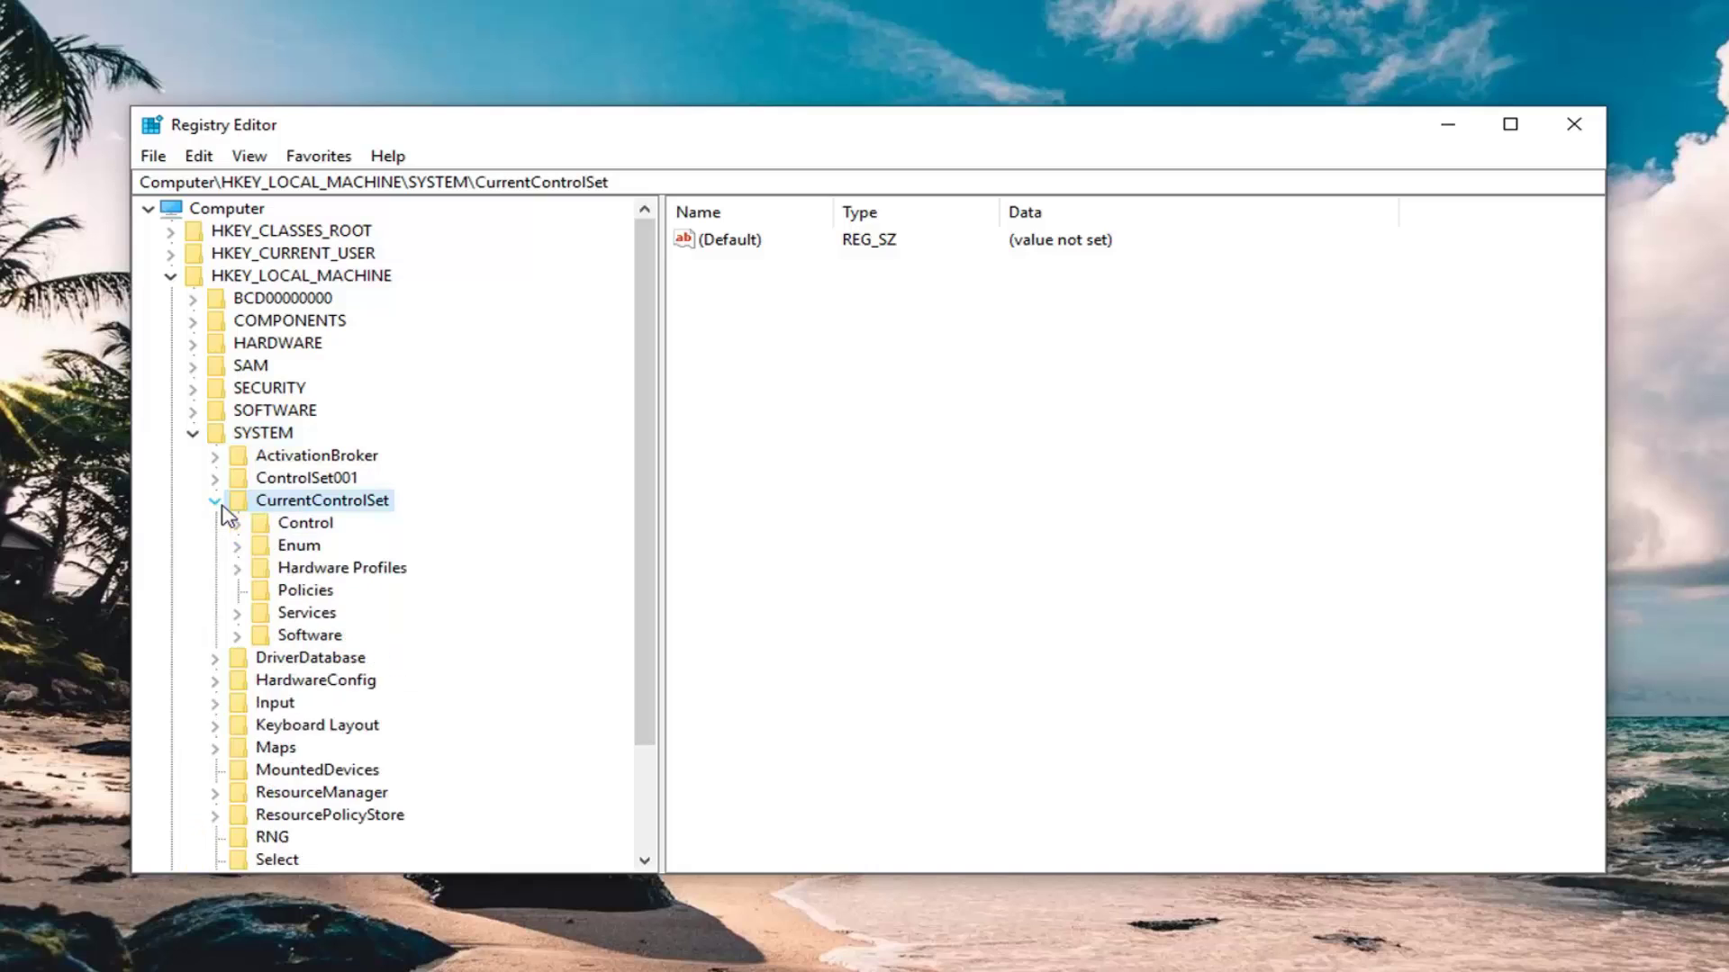
{"action": "left_click", "coordinate": [237, 525]}
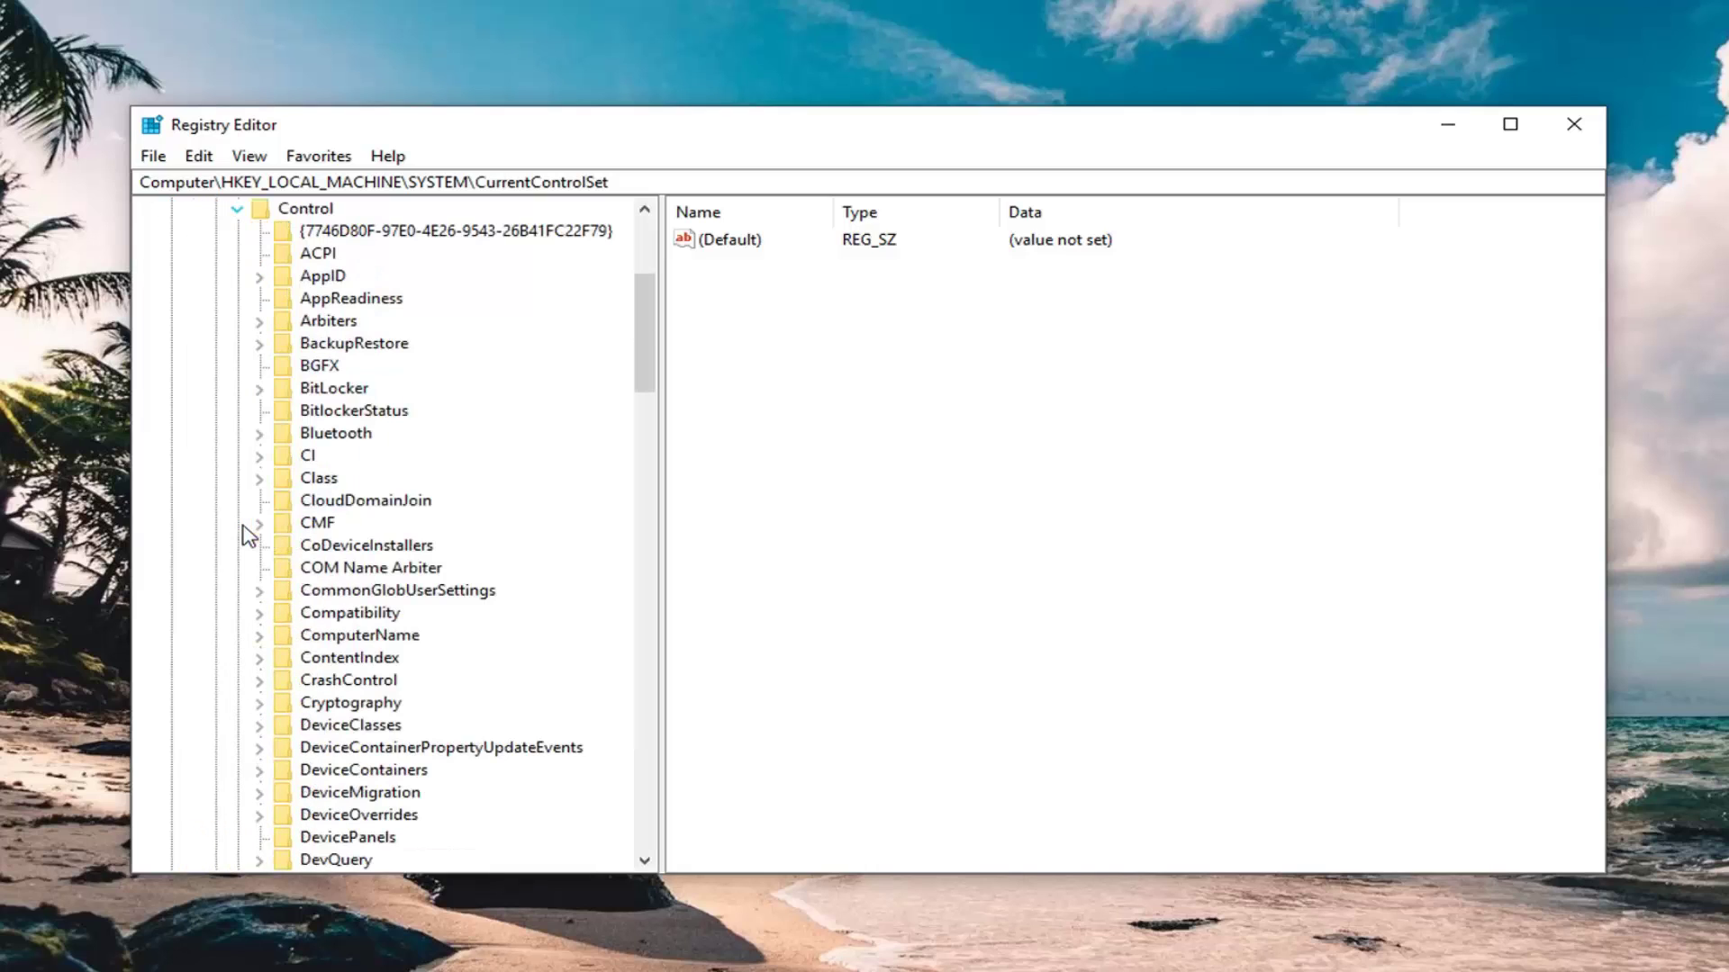
{"action": "scroll", "coordinate": [328, 521], "scroll_direction": "down", "scroll_amount": 13}
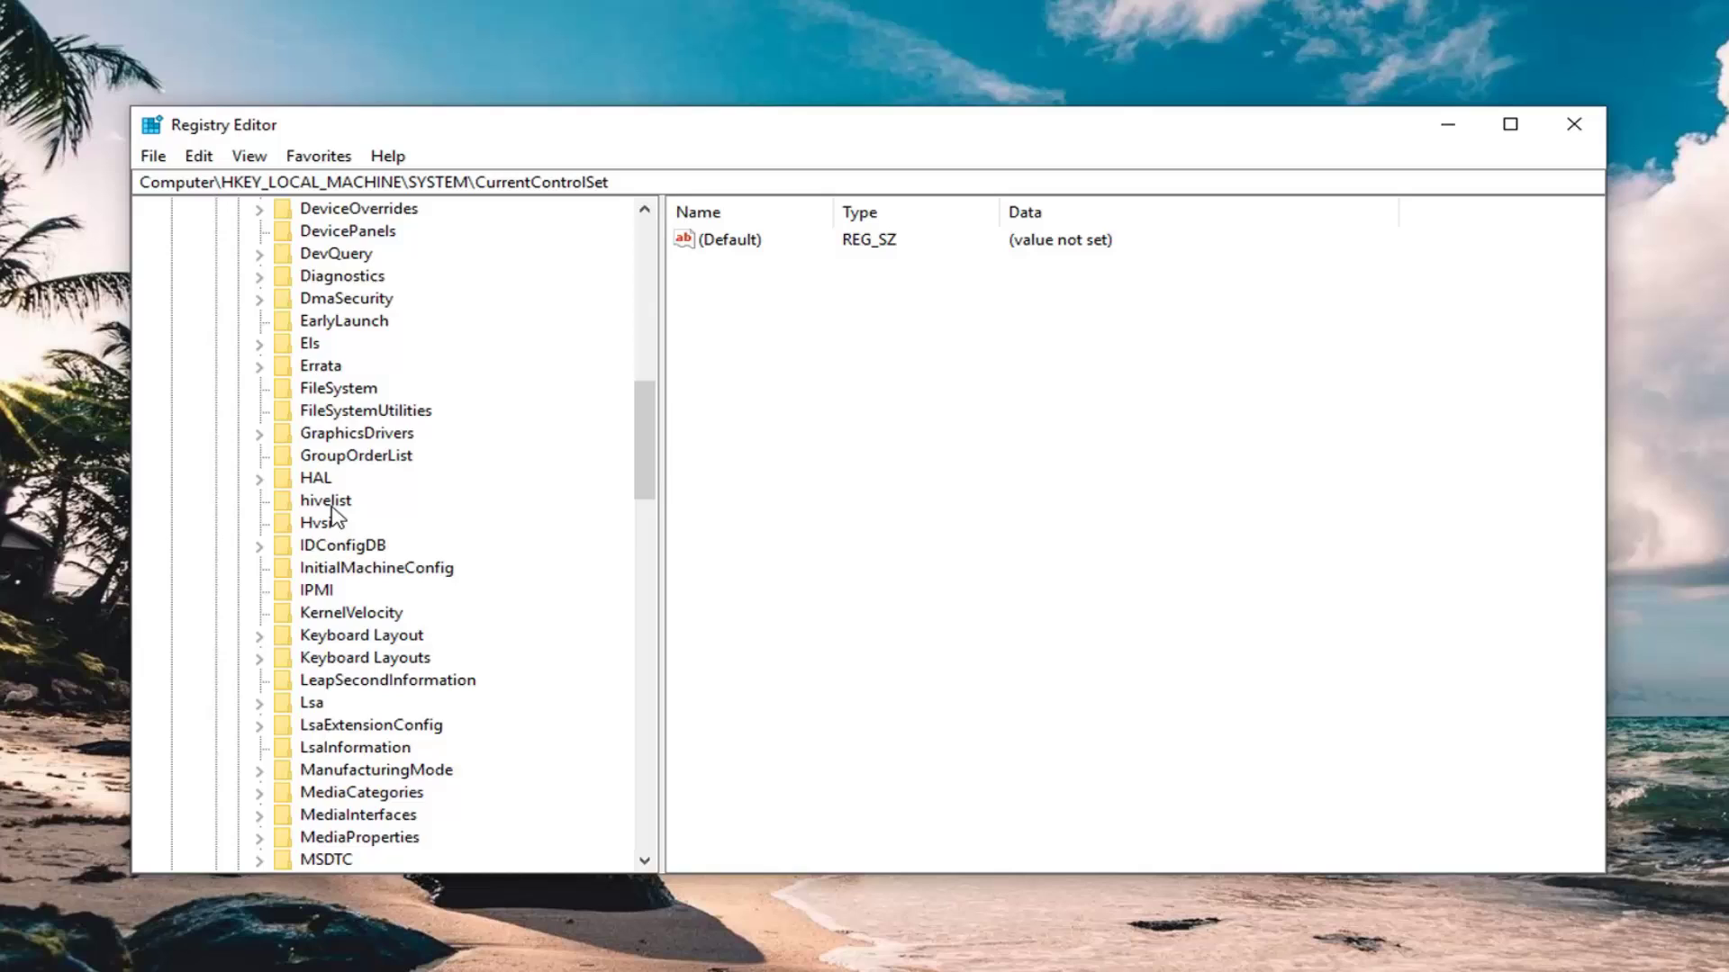
{"action": "scroll", "coordinate": [332, 594], "scroll_direction": "down", "scroll_amount": 3}
{"action": "left_click", "coordinate": [317, 526]}
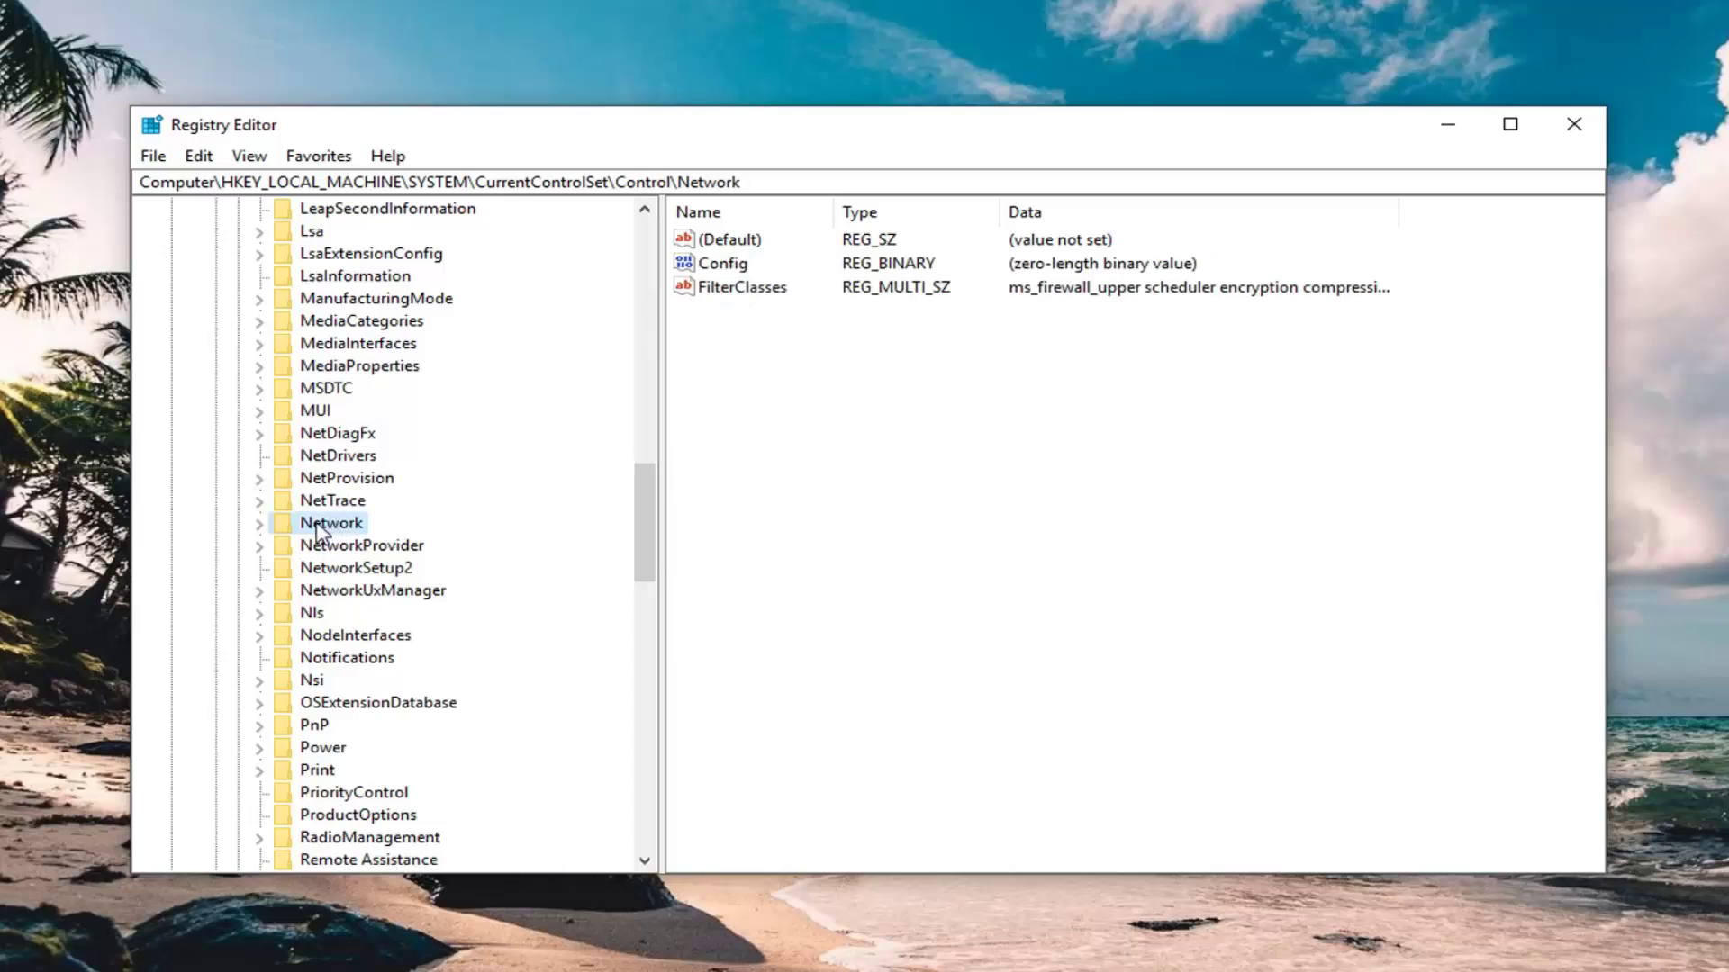
Delete the Config value, confirming the deletion, and close Registry Editor.
{"action": "right_click", "coordinate": [723, 270]}
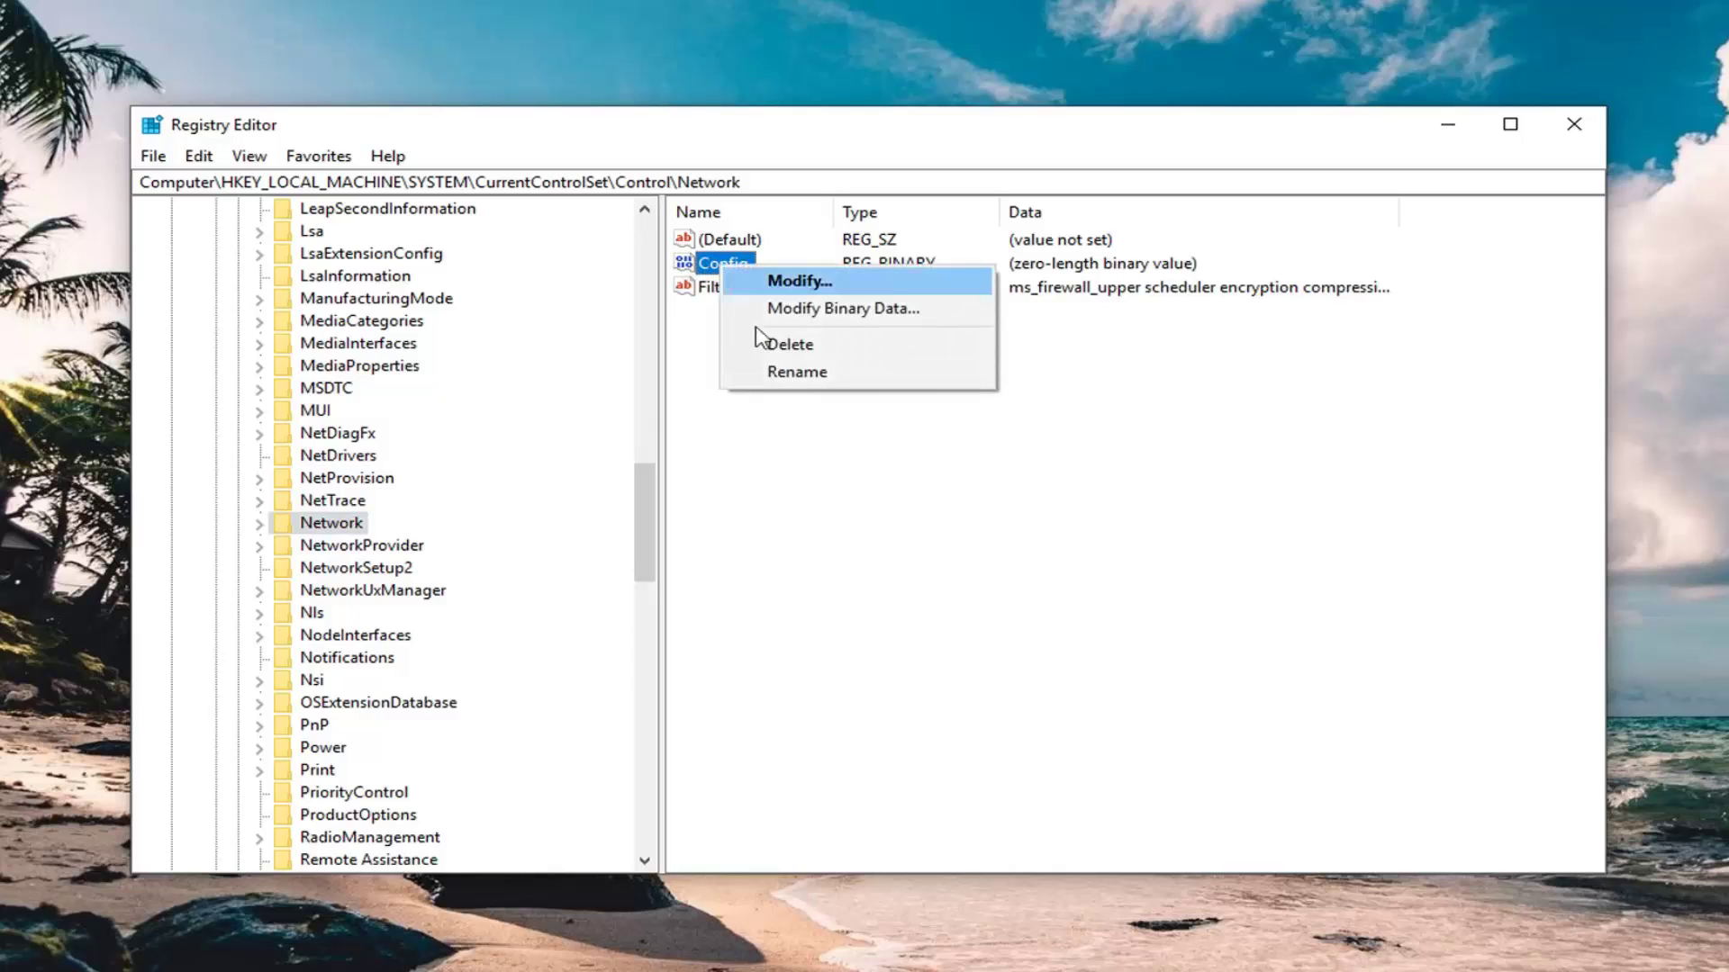
{"action": "left_click", "coordinate": [781, 343]}
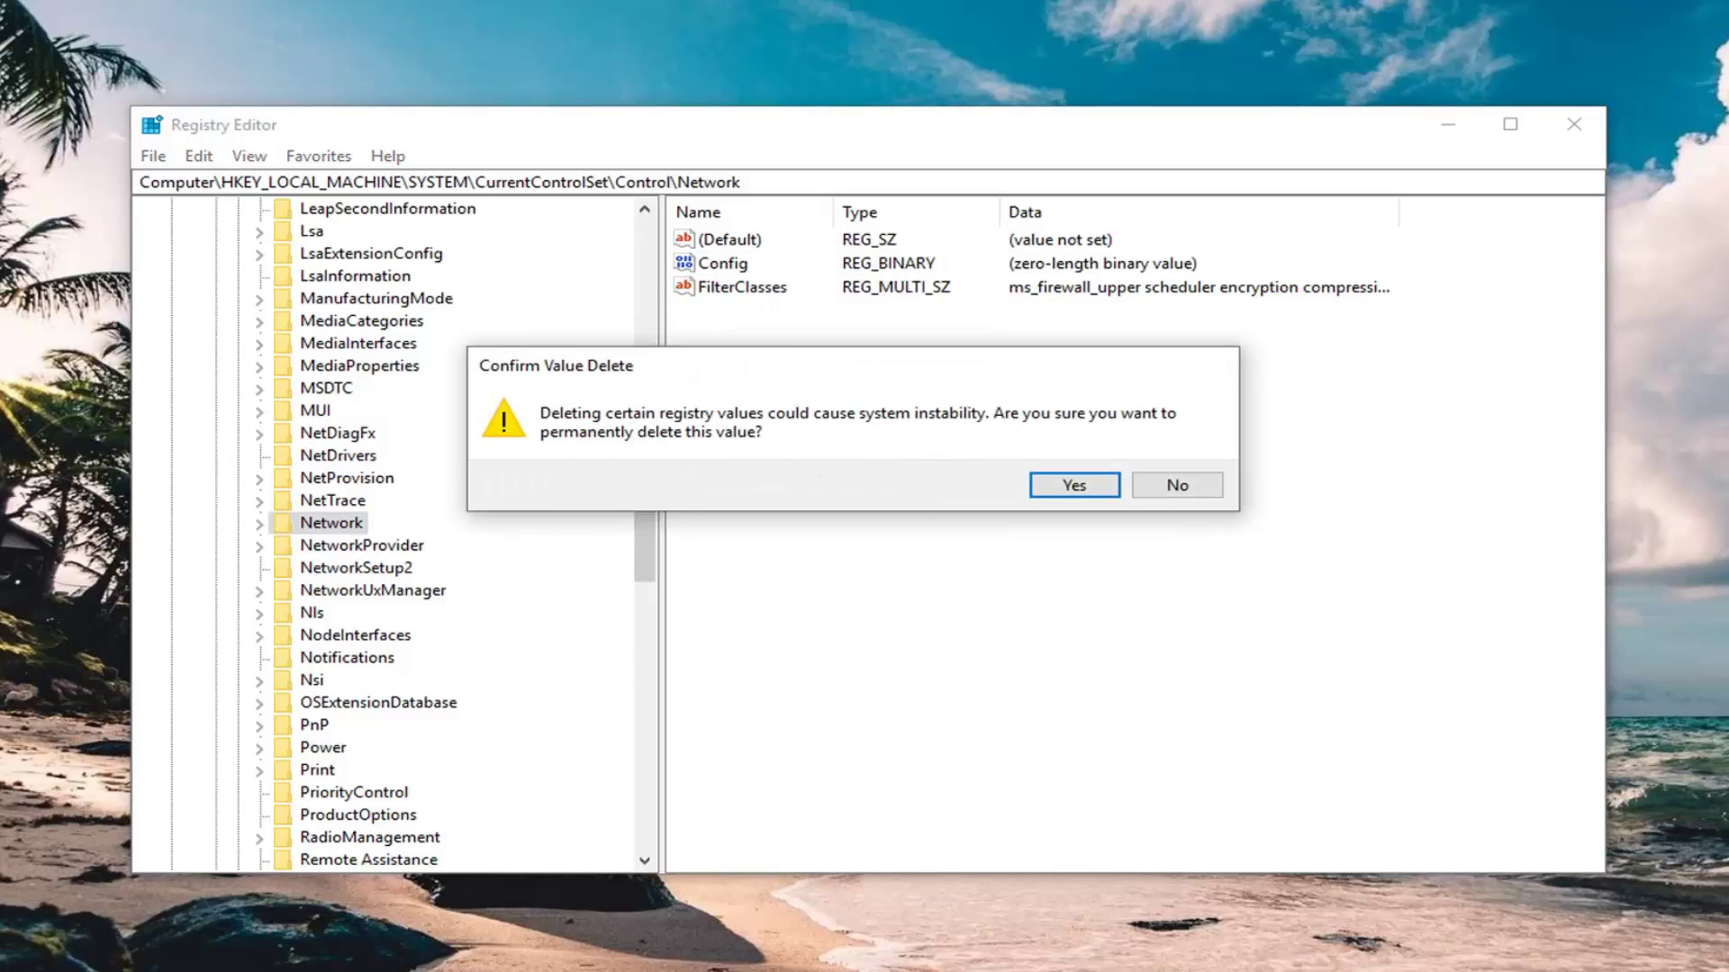
{"action": "left_click", "coordinate": [1069, 489]}
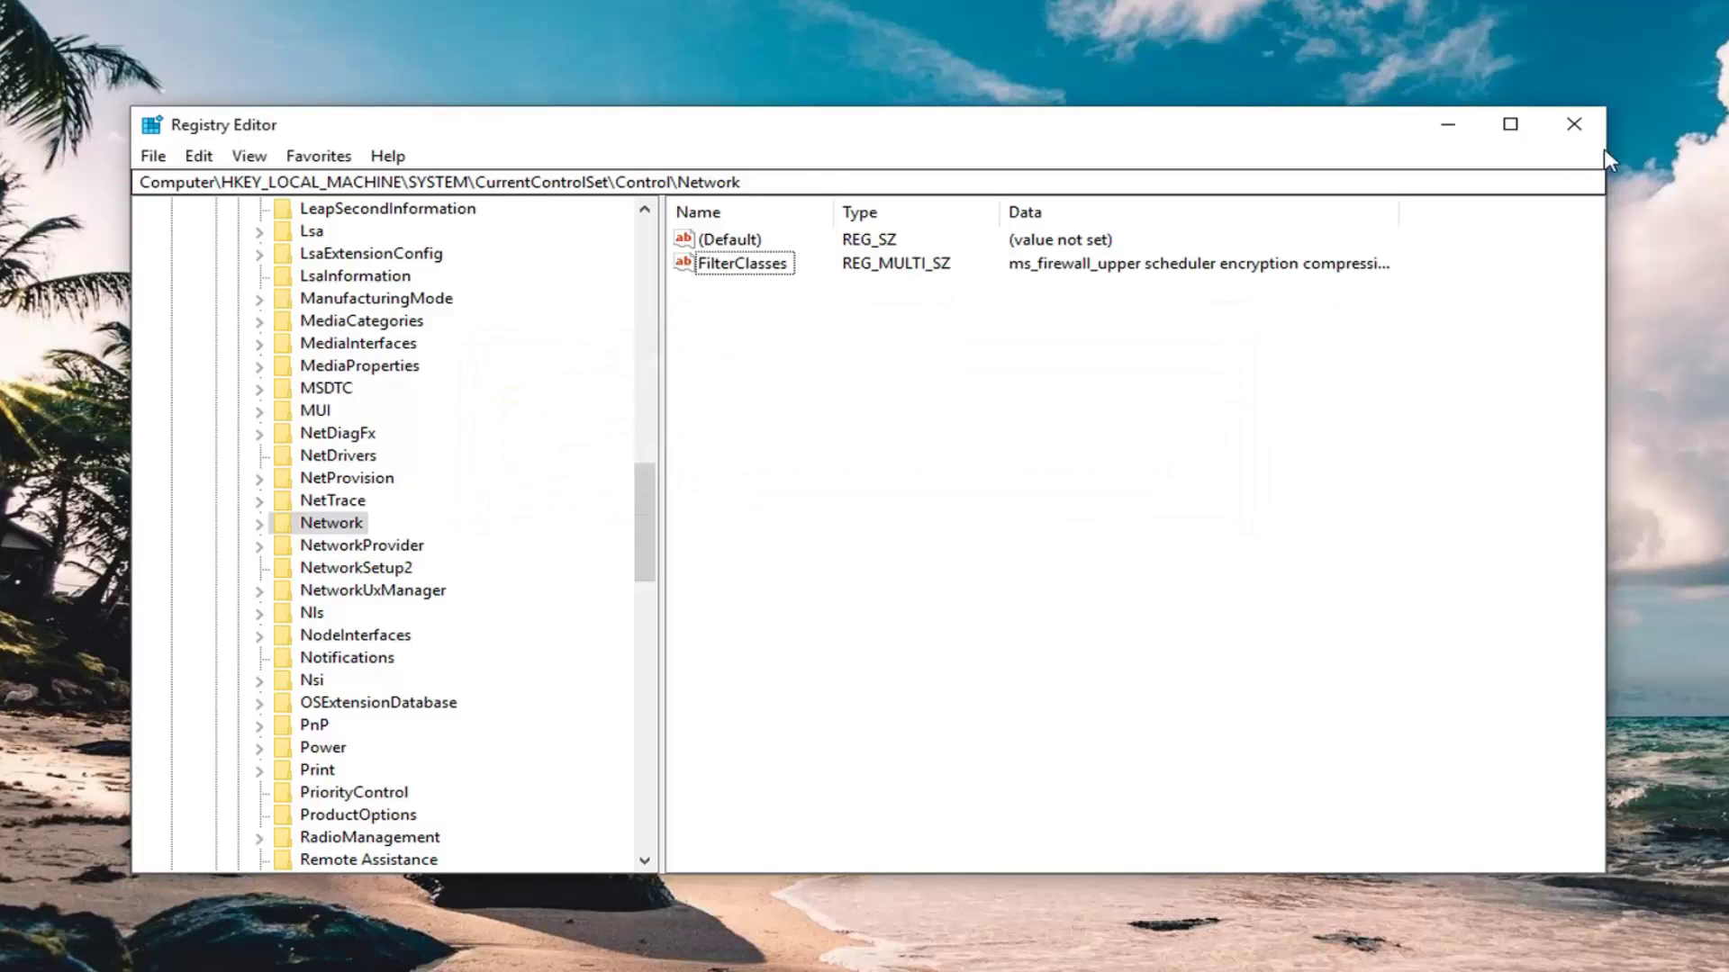
{"action": "left_click", "coordinate": [1574, 124]}
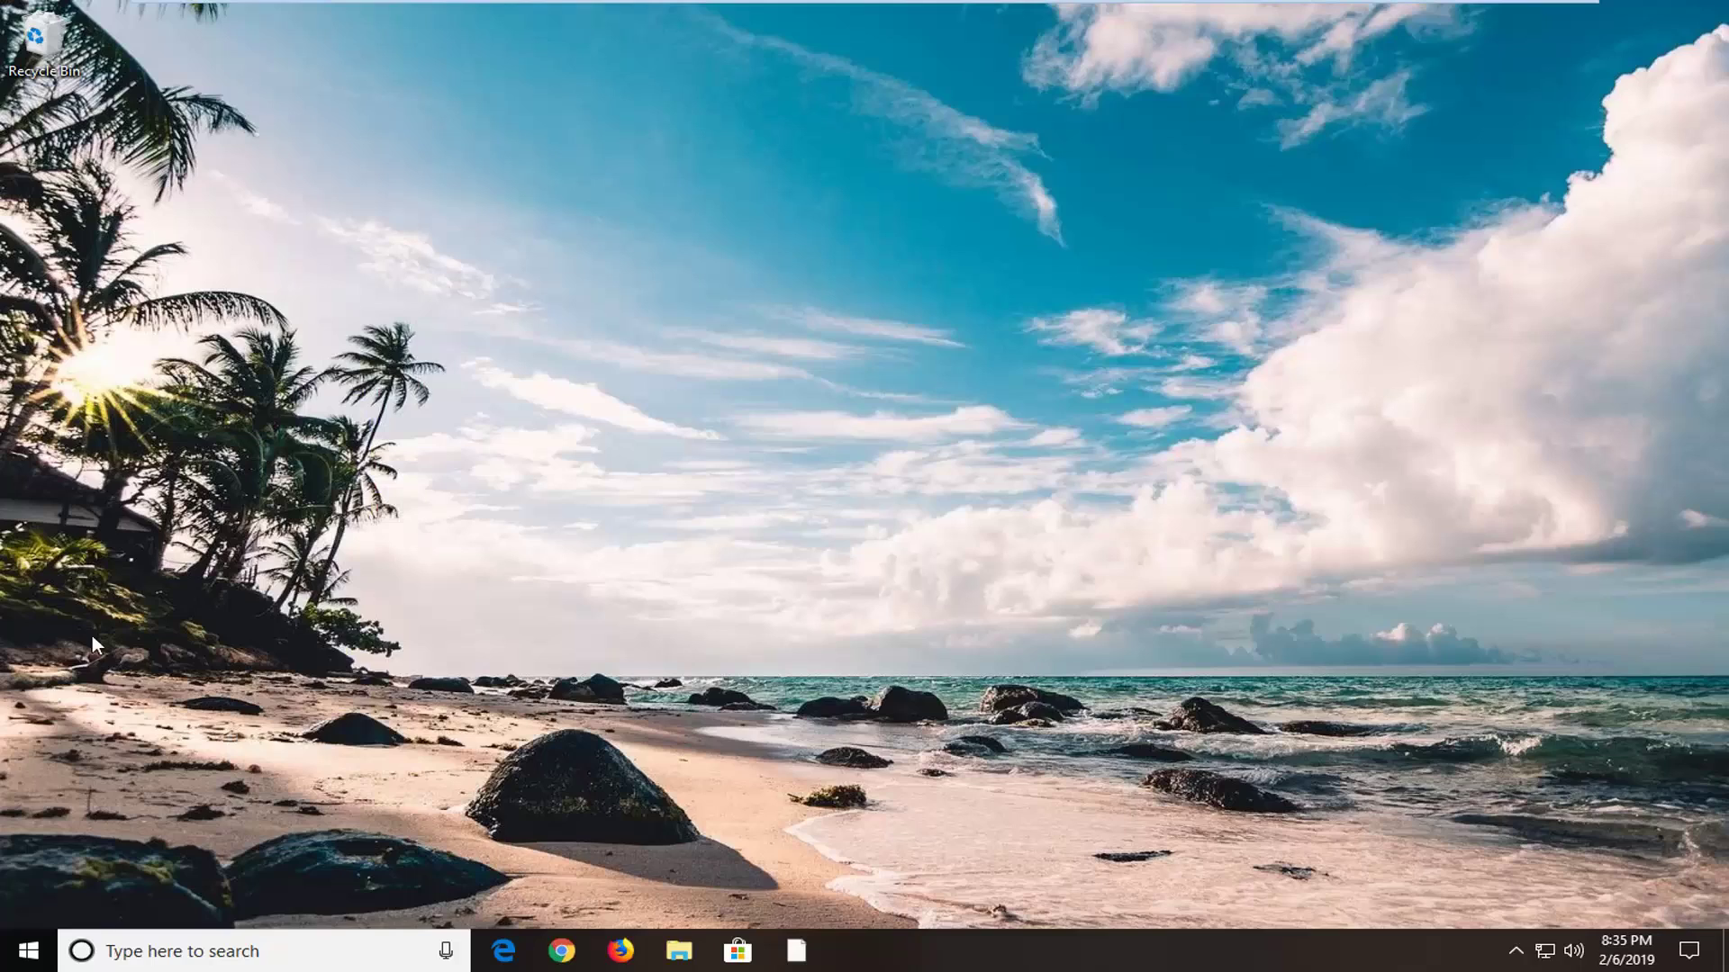
Search the Start menu for 'device manager' and open the Device Manager match.
{"action": "left_click", "coordinate": [18, 954]}
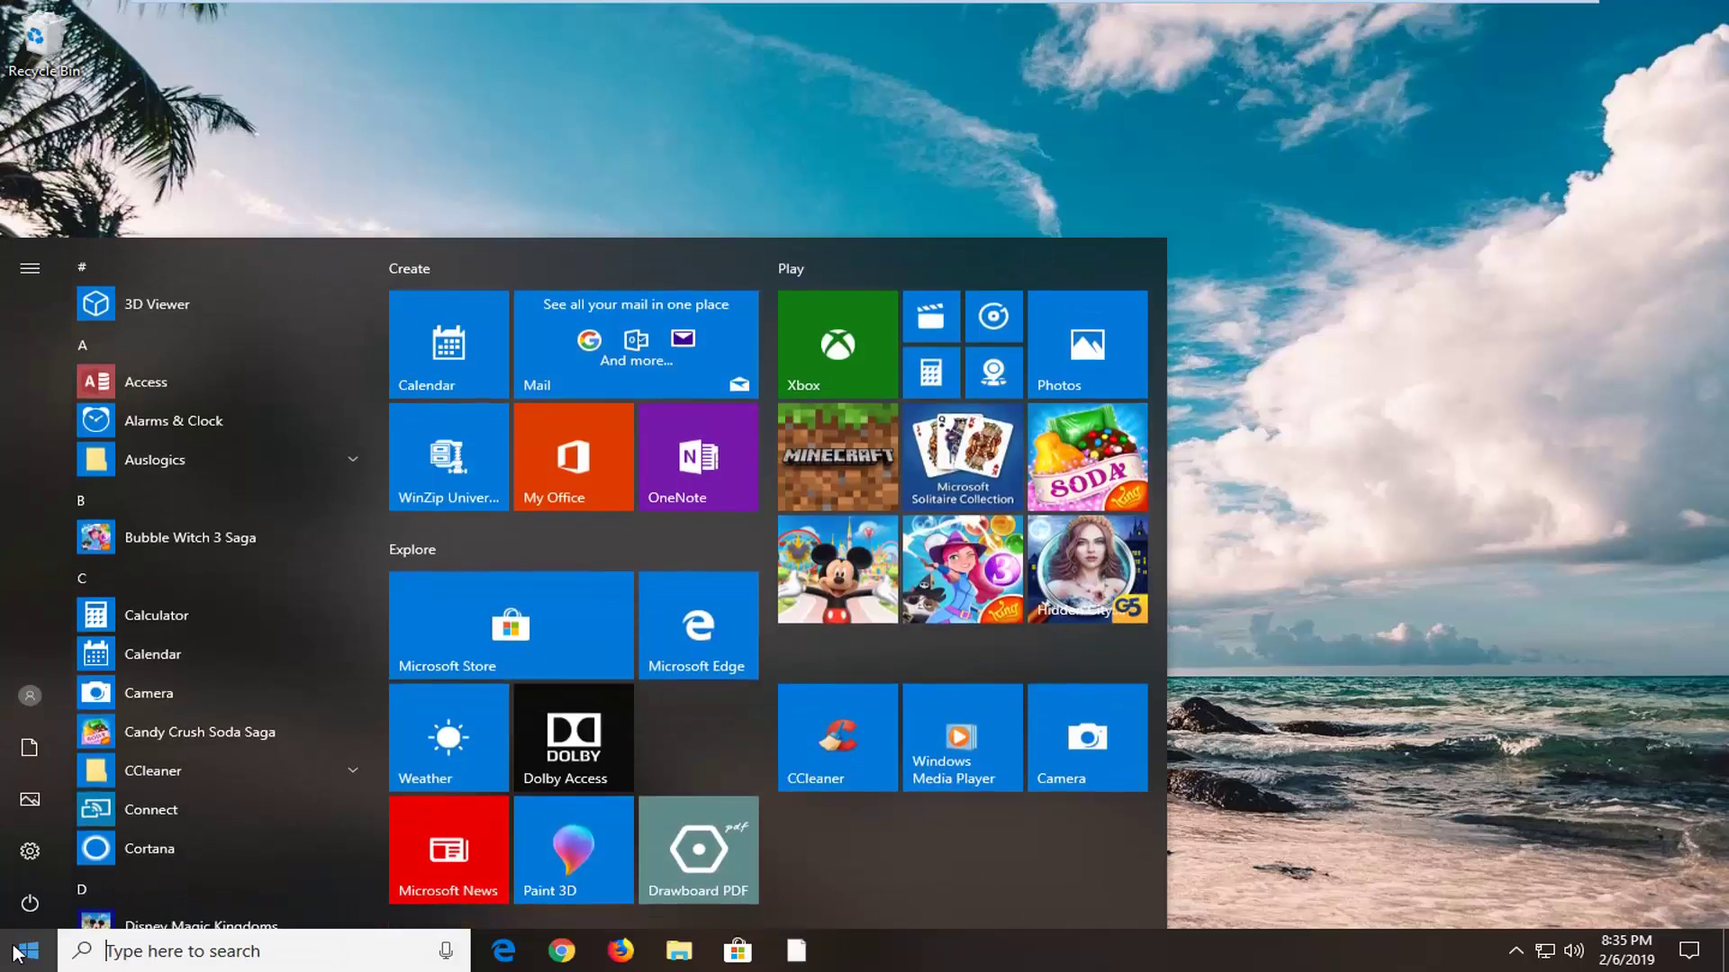
{"action": "type", "text": "d"}
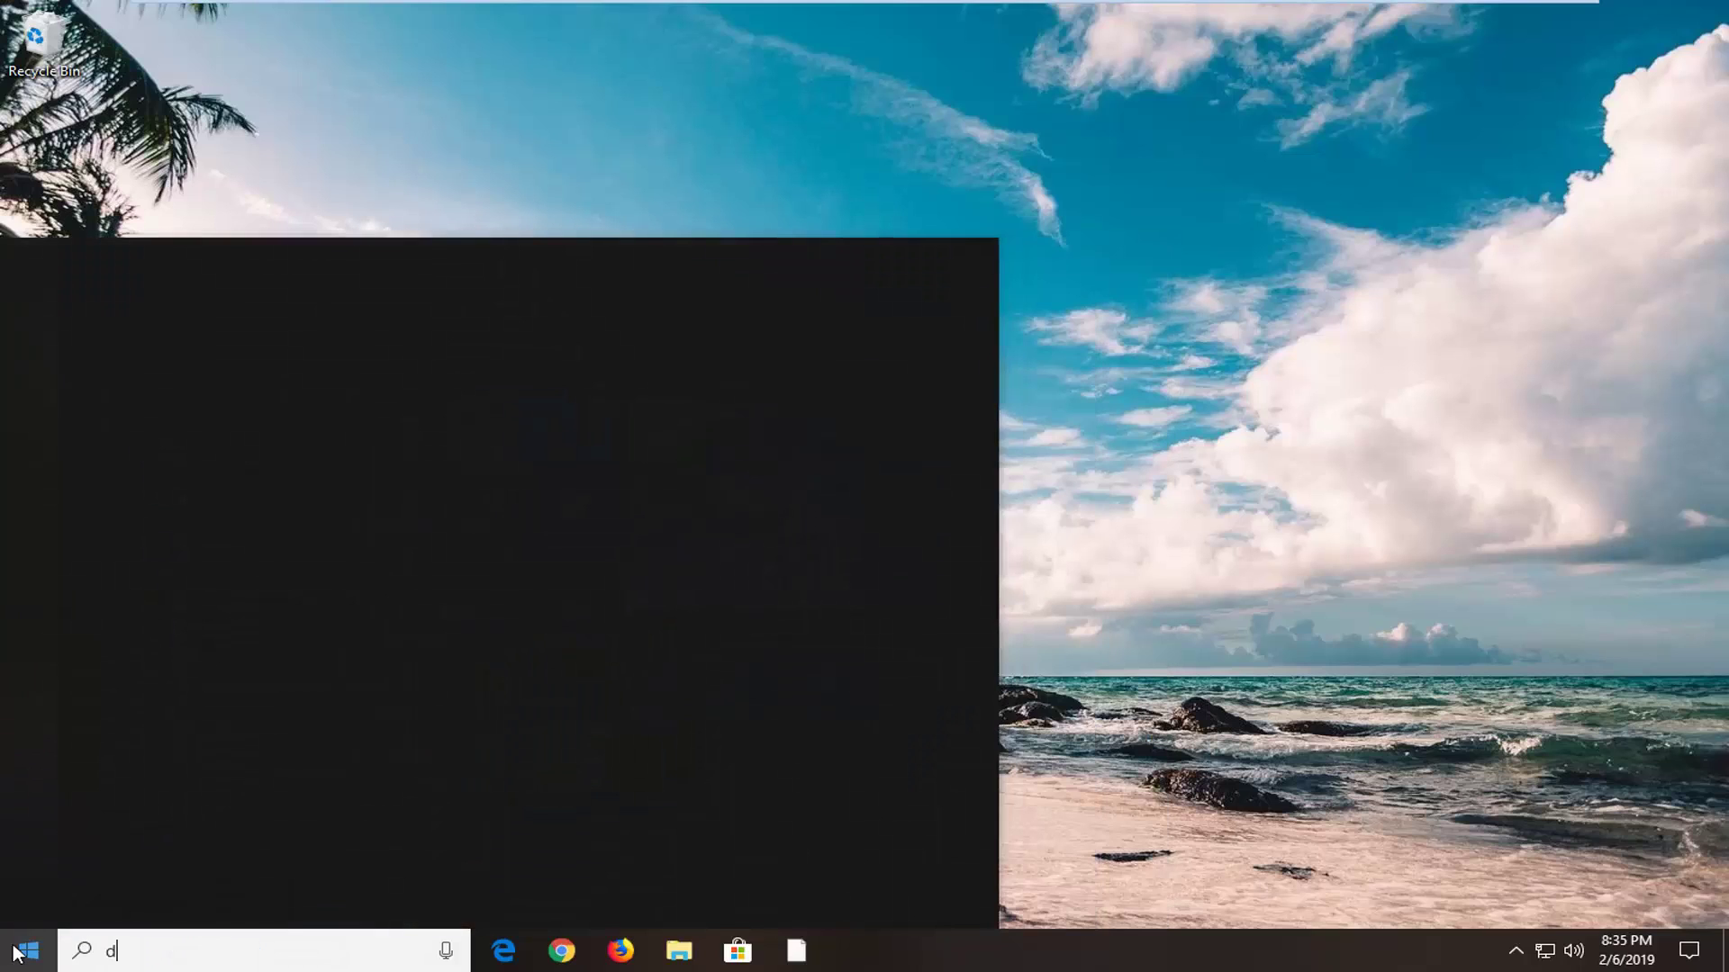
{"action": "type", "text": "evice manager"}
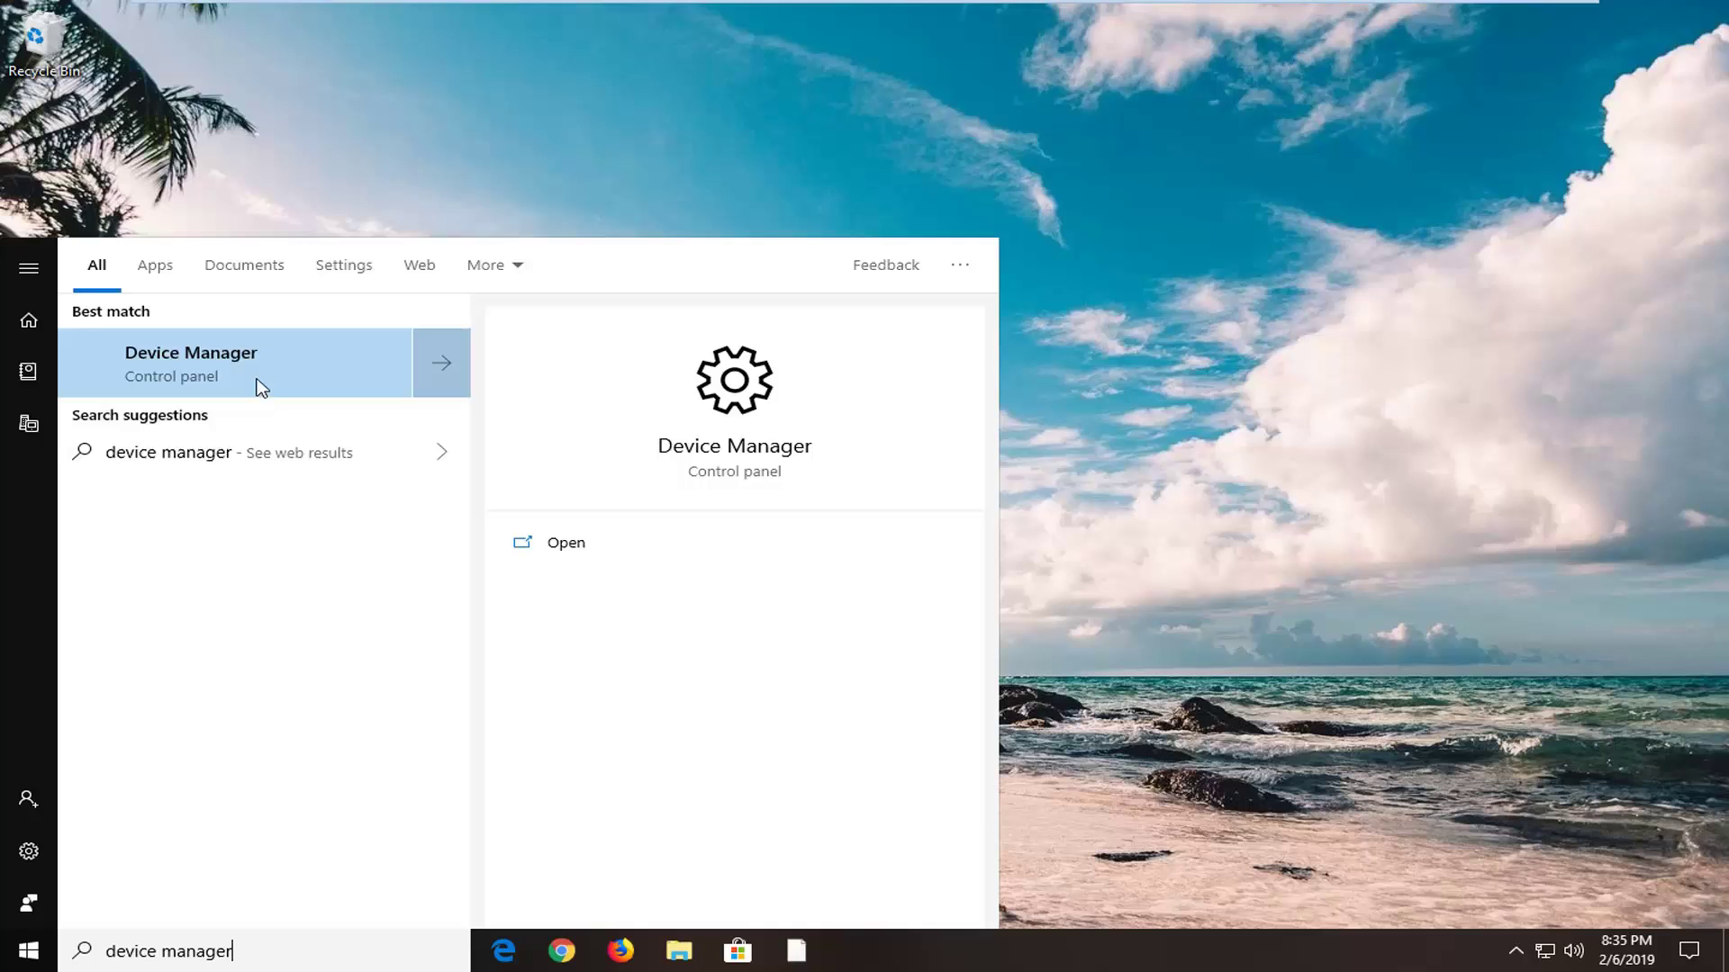
{"action": "left_click", "coordinate": [187, 365]}
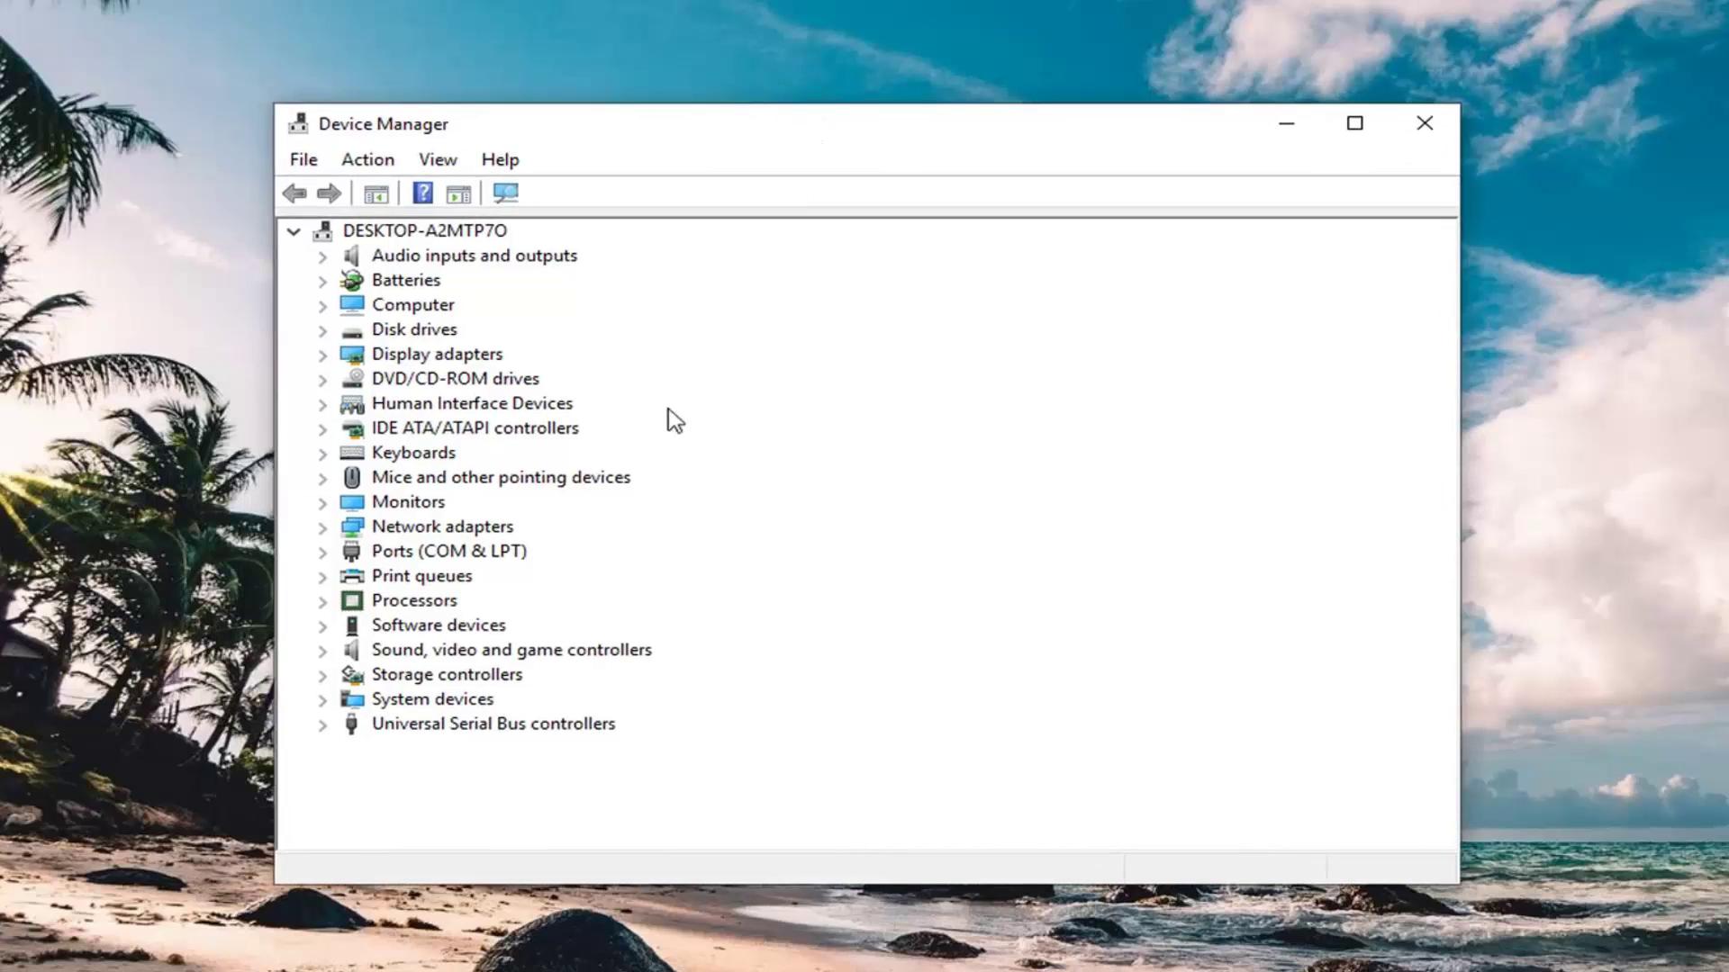
Search automatically for an updated driver for the Intel(R) 82574L Gigabit Network Connection adapter.
{"action": "double_click", "coordinate": [423, 526]}
{"action": "left_click", "coordinate": [568, 553]}
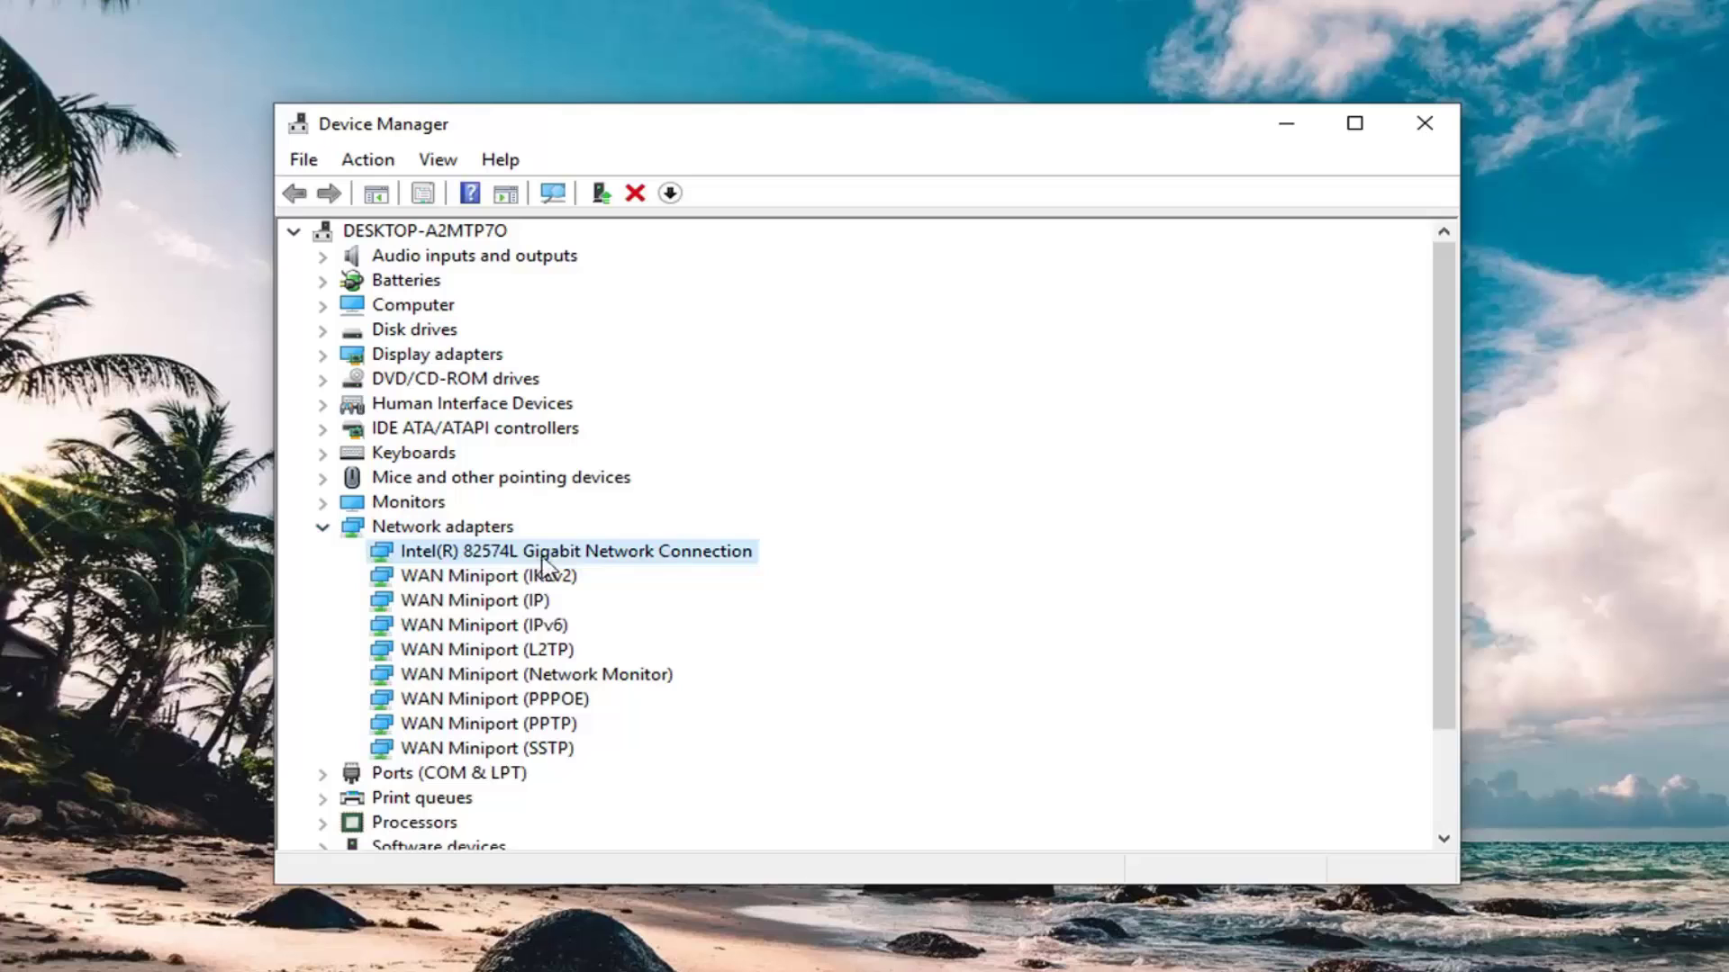
{"action": "right_click", "coordinate": [448, 562]}
{"action": "left_click", "coordinate": [563, 575]}
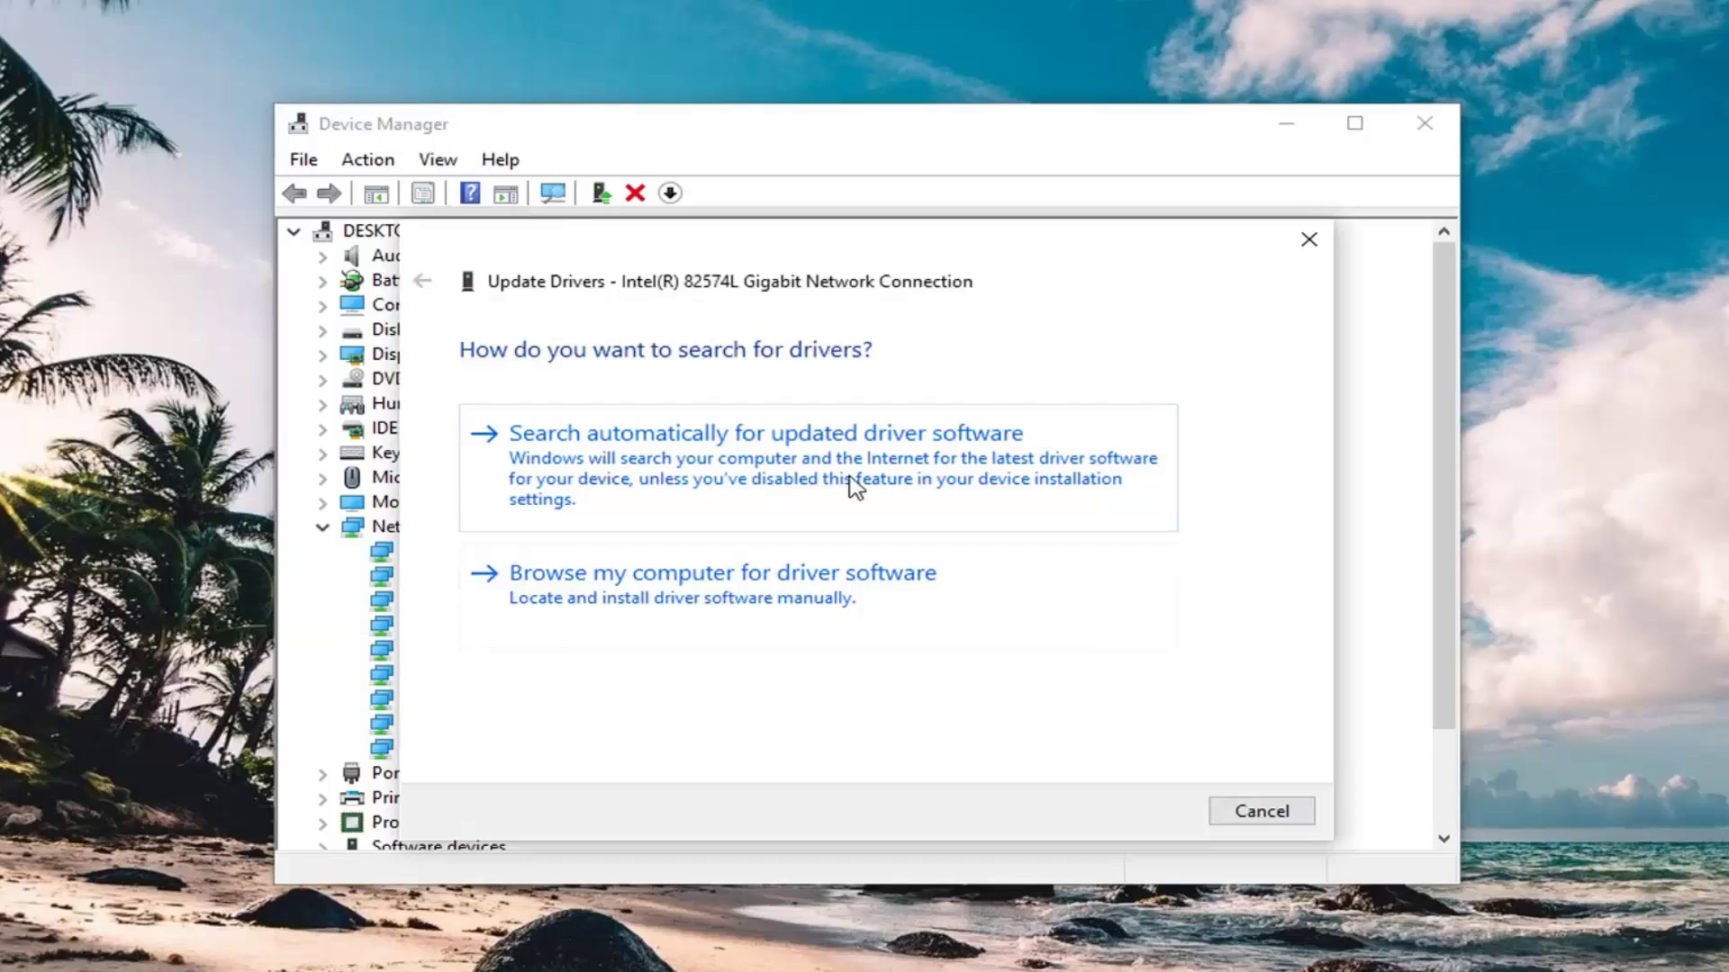
{"action": "left_click", "coordinate": [912, 475]}
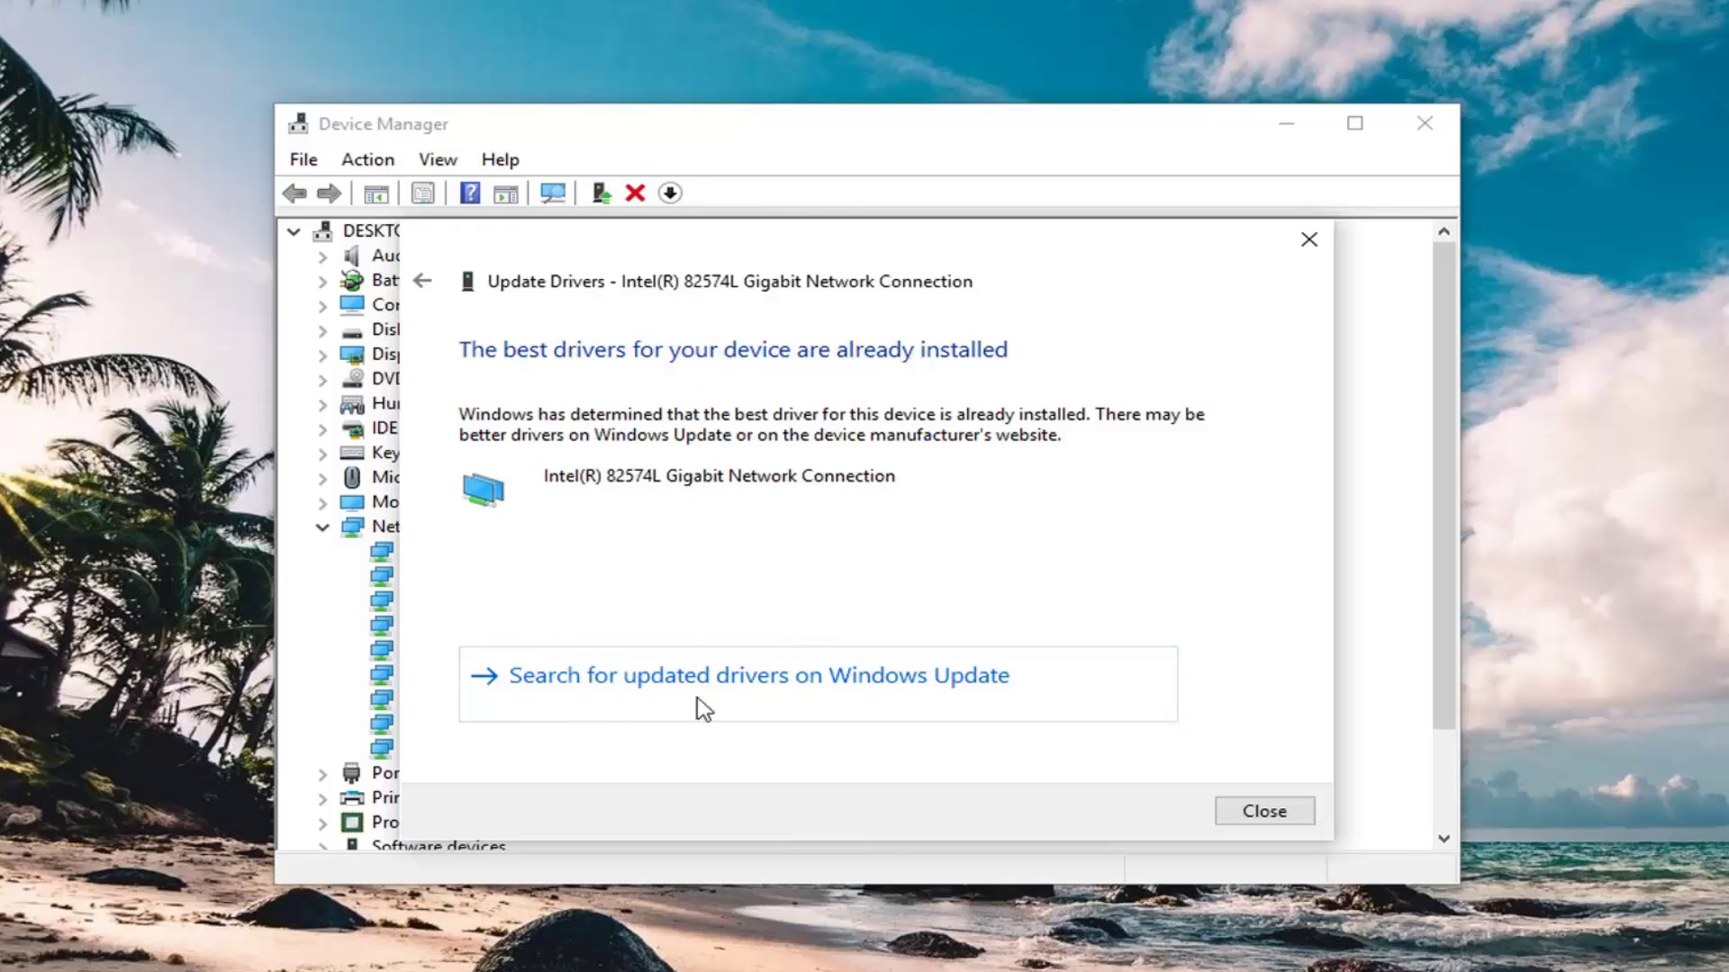
Check Windows Update for updated drivers, then close the Settings window and Device Manager.
{"action": "left_click", "coordinate": [904, 694]}
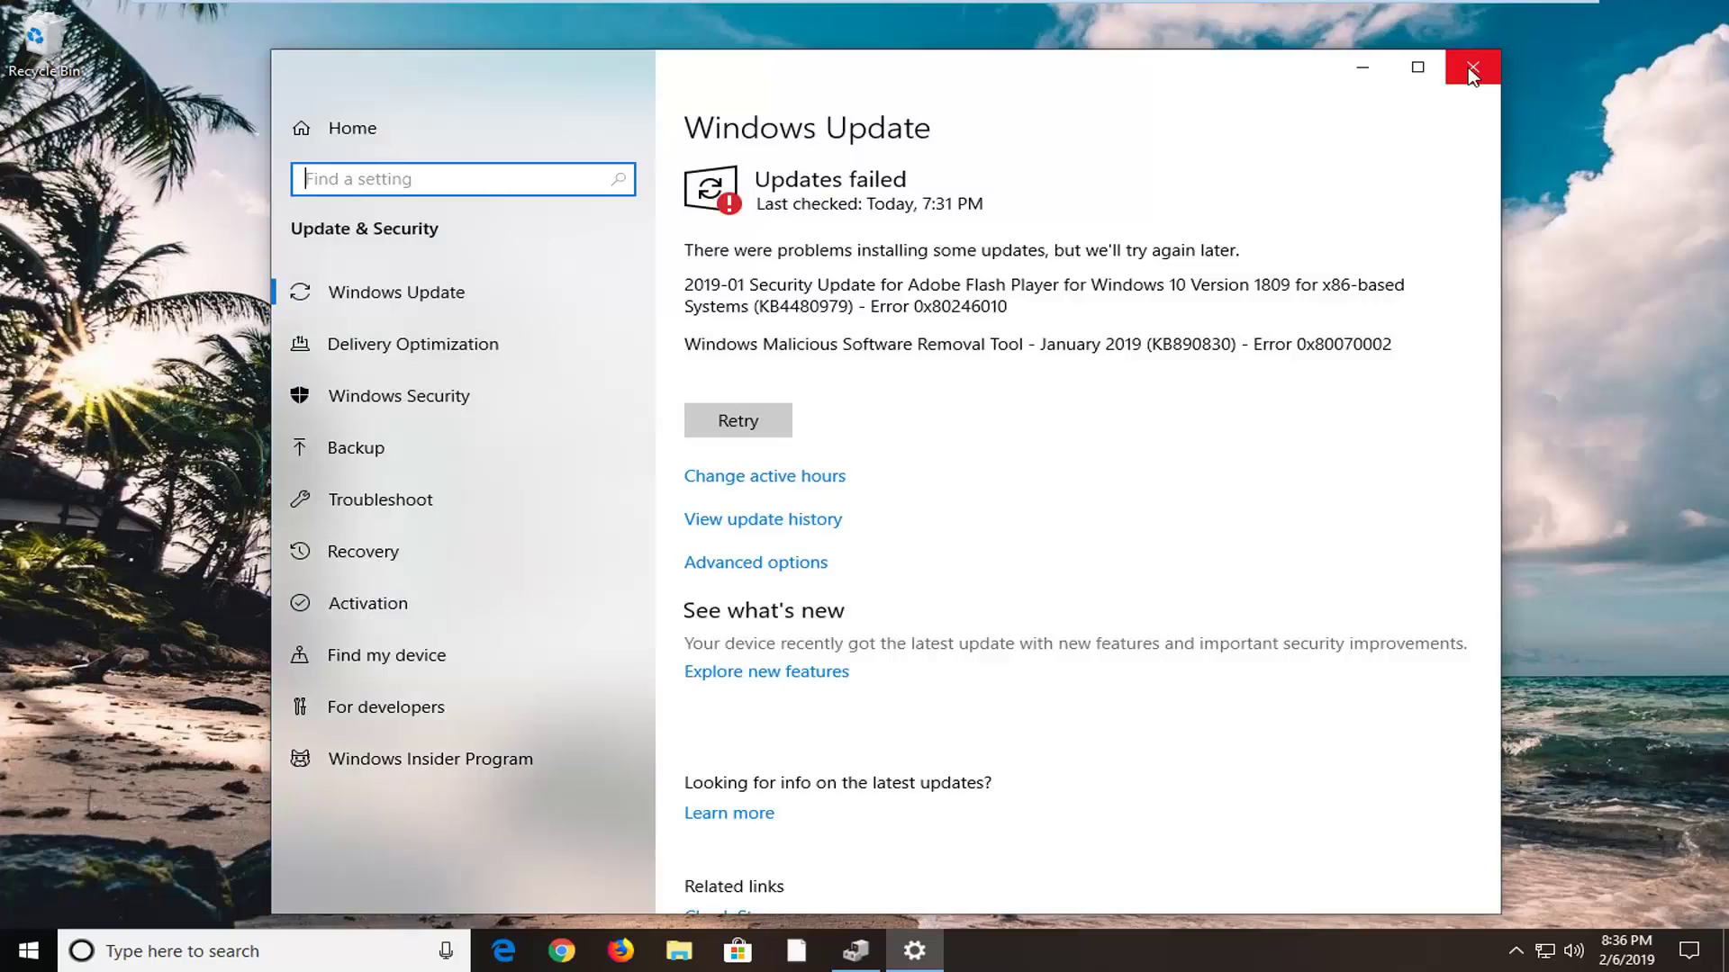
{"action": "left_click", "coordinate": [1472, 72]}
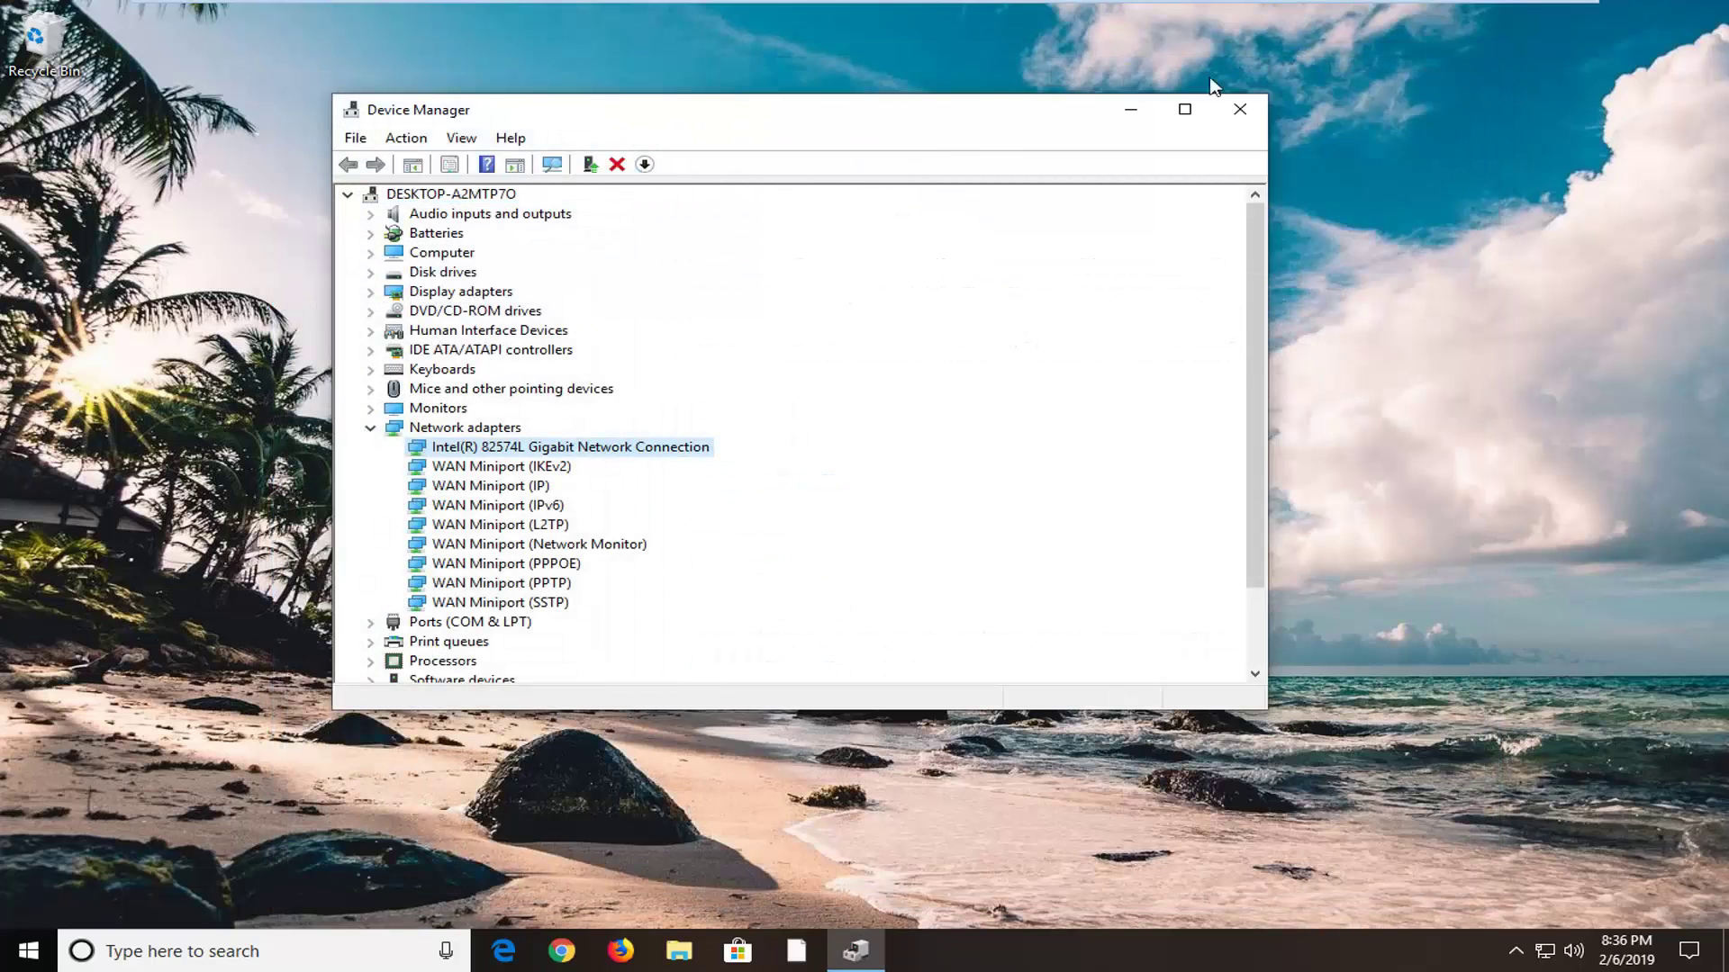
{"action": "left_click", "coordinate": [1240, 109]}
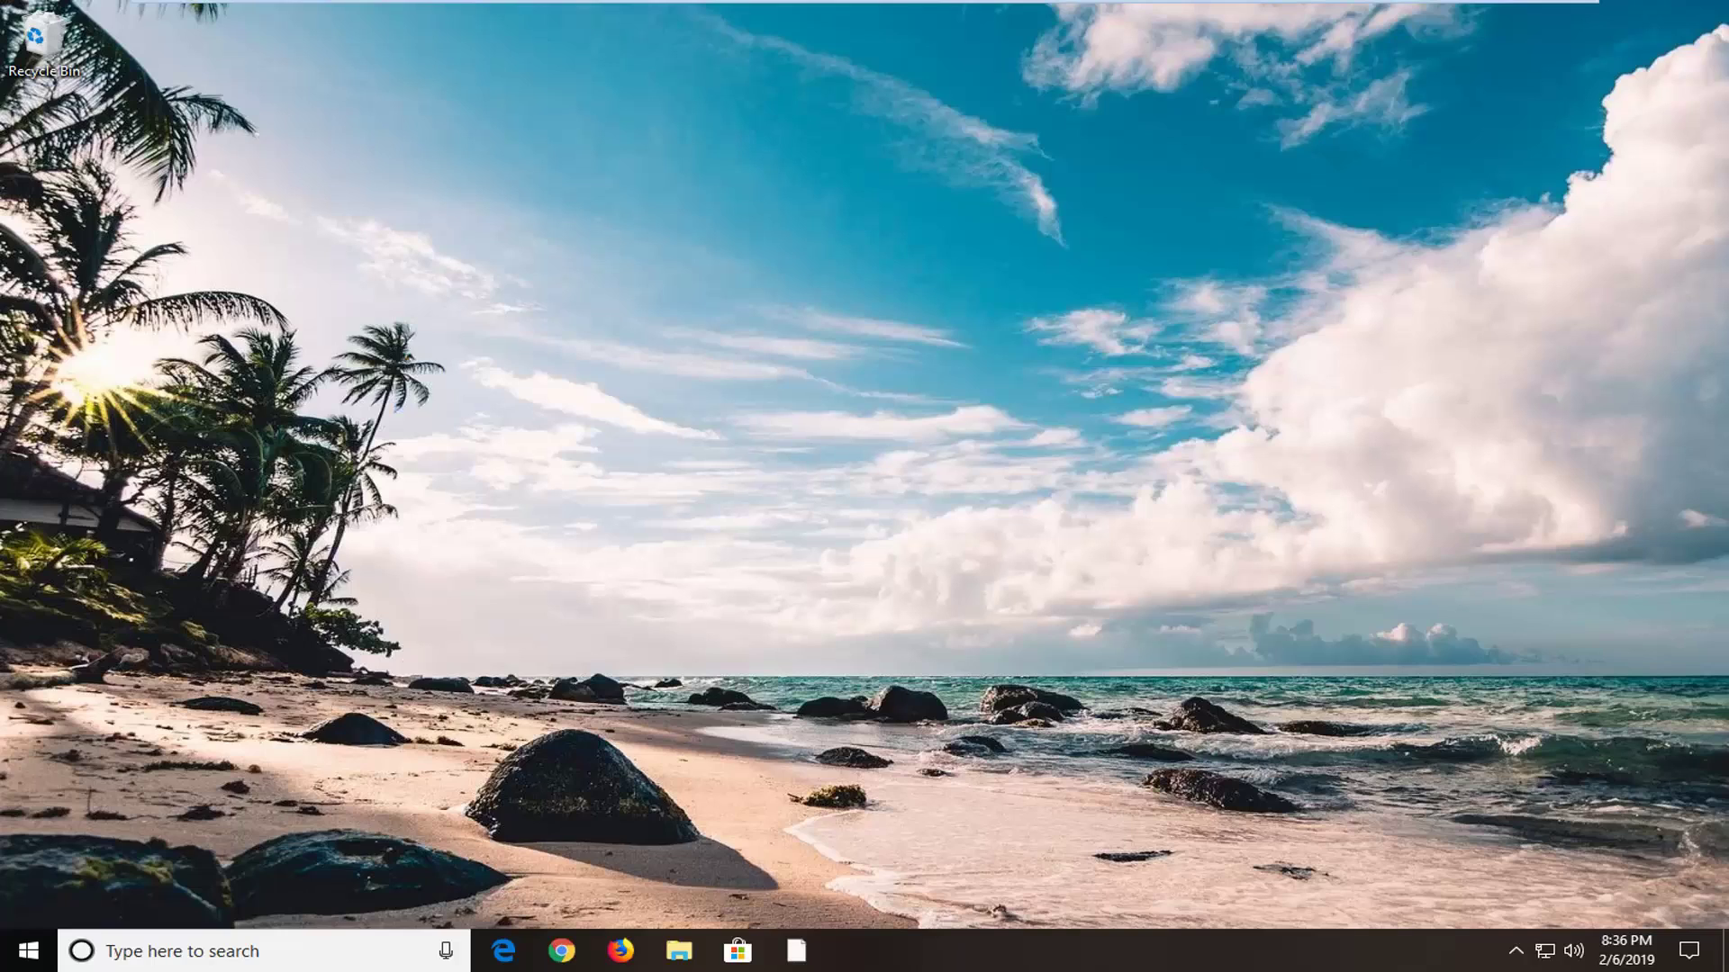